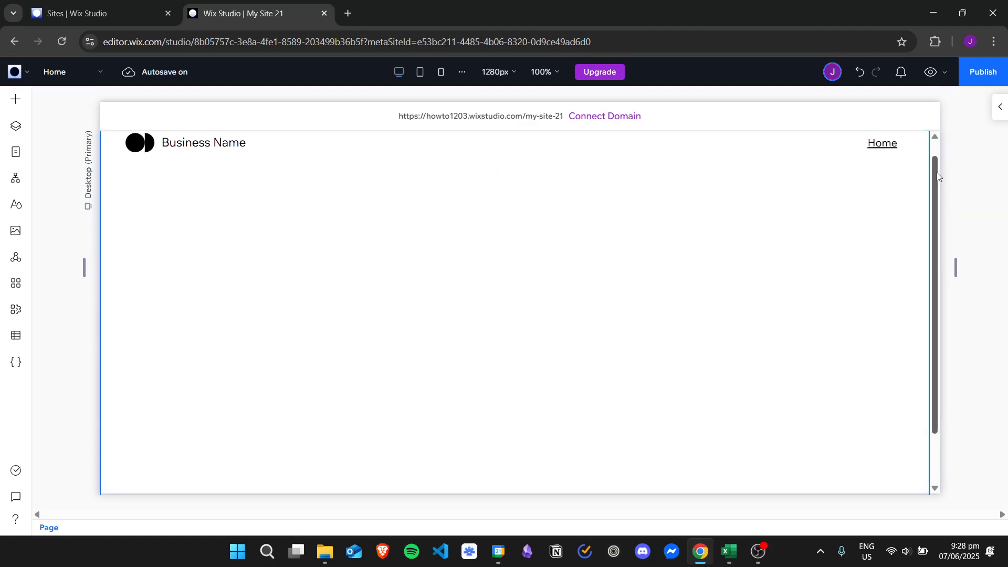
Step: Add a Gallery element to the blank section below the header, searching the elements for "gallery"
scroll(948, 197, down, 1)
click(706, 236)
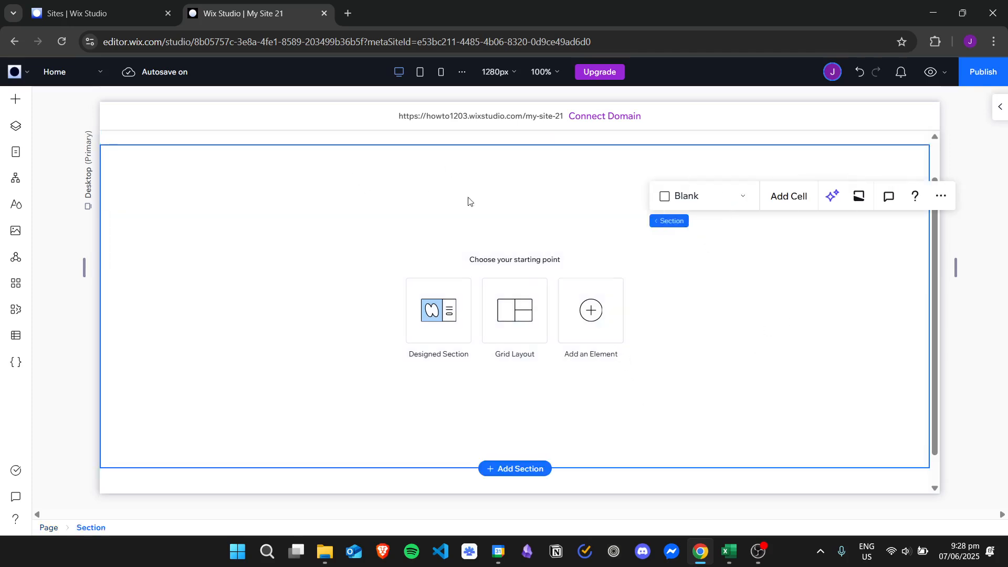
click(613, 309)
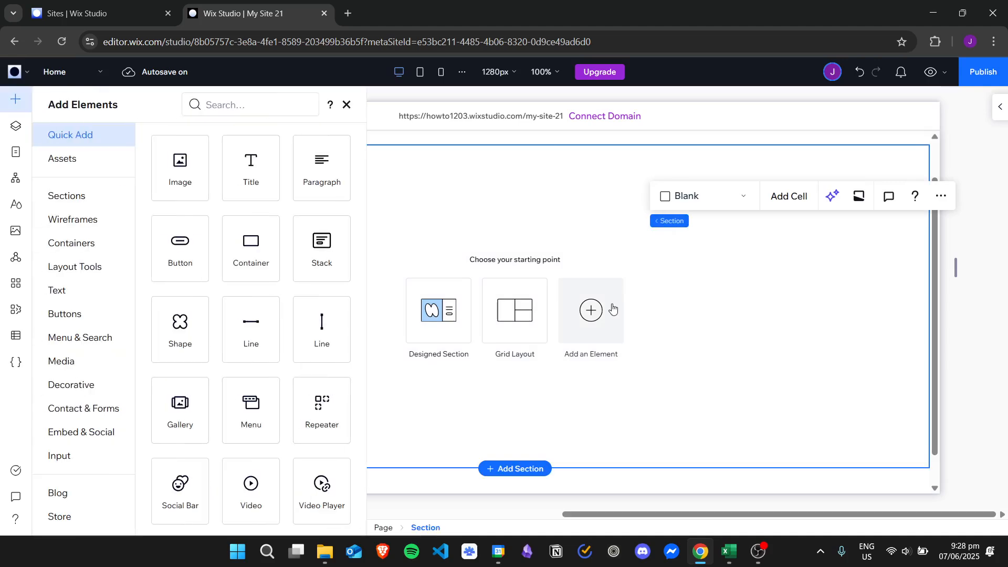
click(258, 104)
text(galler)
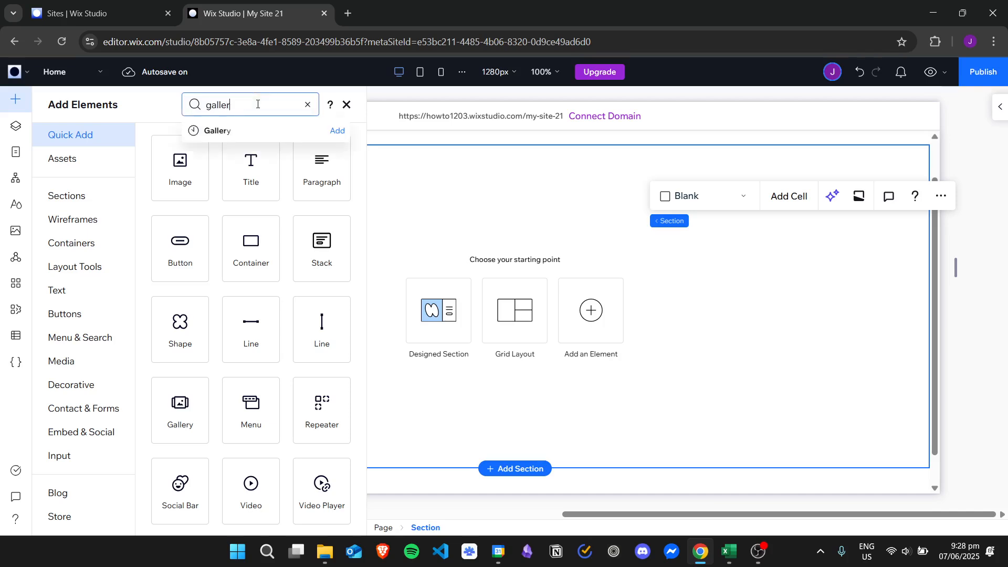
text(y)
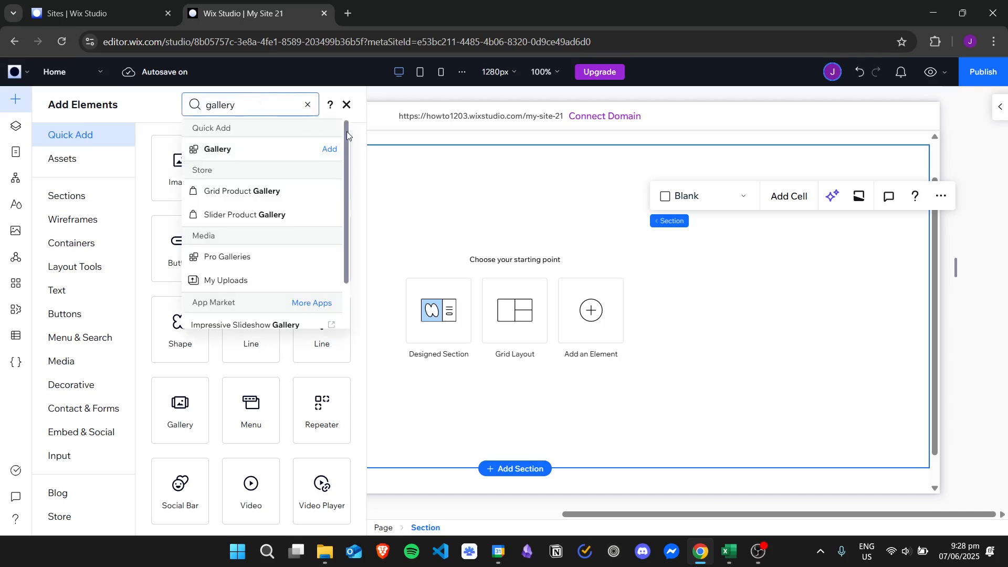
mouse_move(346, 131)
mouse_down()
mouse_move(354, 217)
mouse_move(353, 135)
mouse_up()
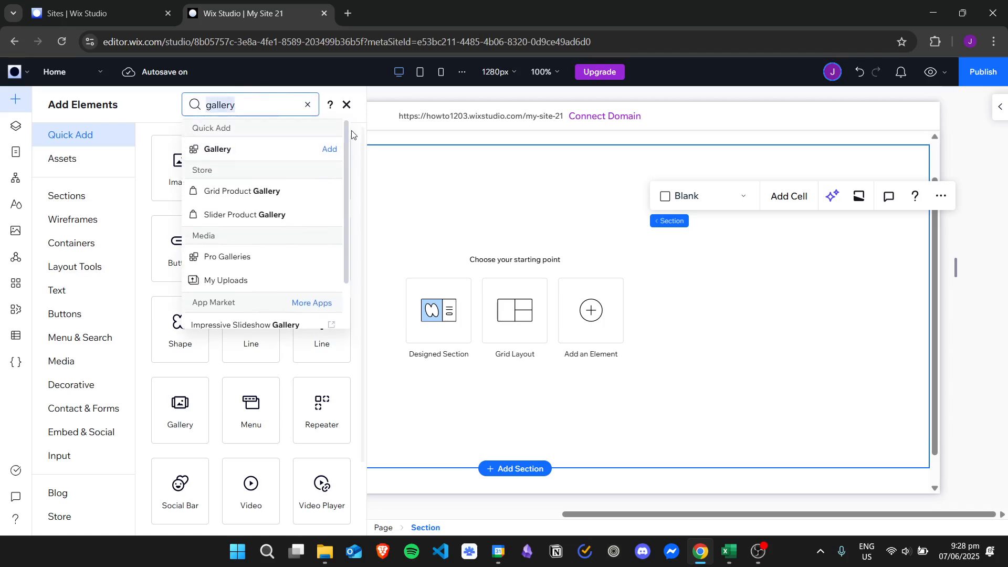
click(329, 149)
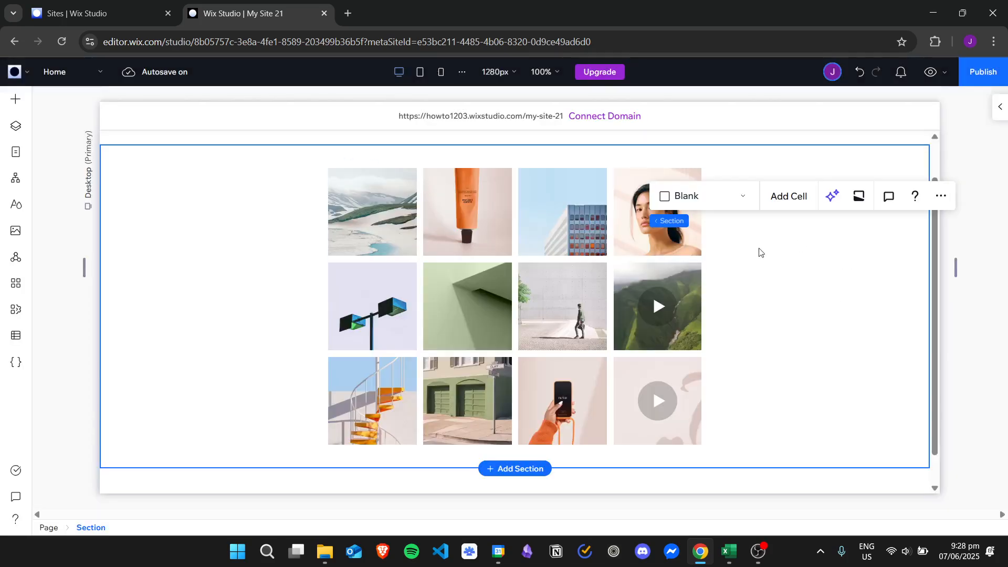
Step: Reposition and widen the gallery, stretching it across the full width of its section
click(462, 255)
drag(462, 254, 399, 263)
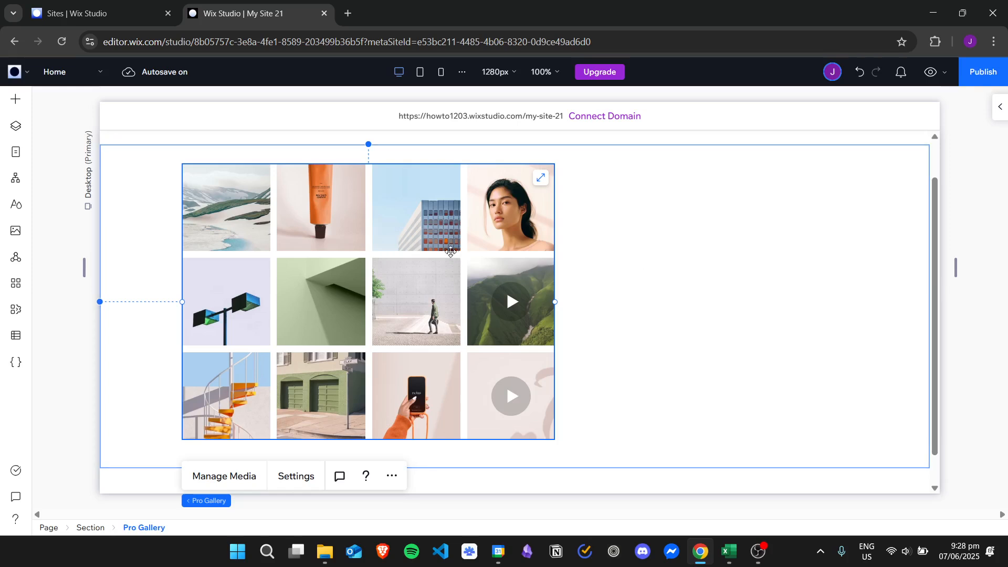
drag(555, 302, 808, 288)
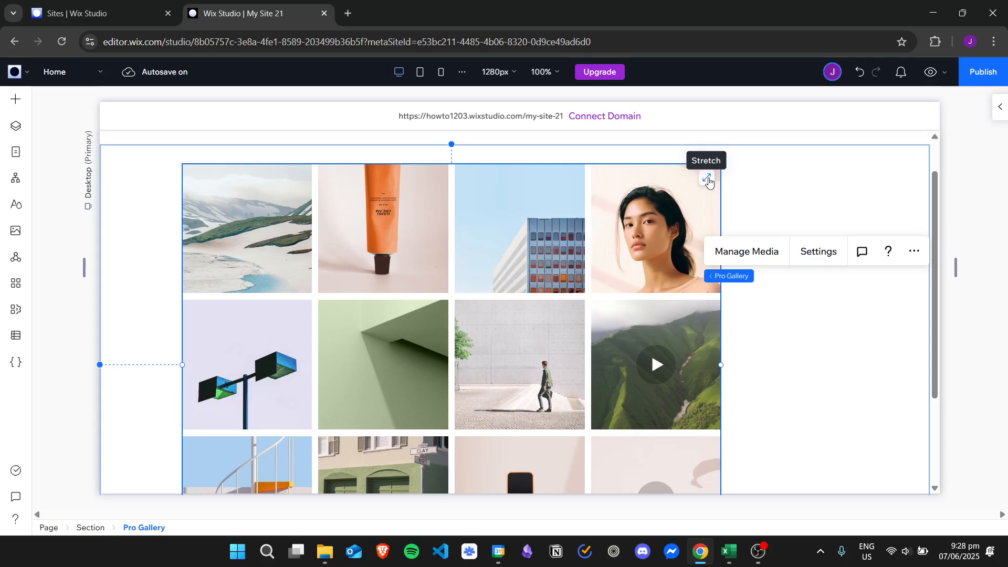
click(707, 180)
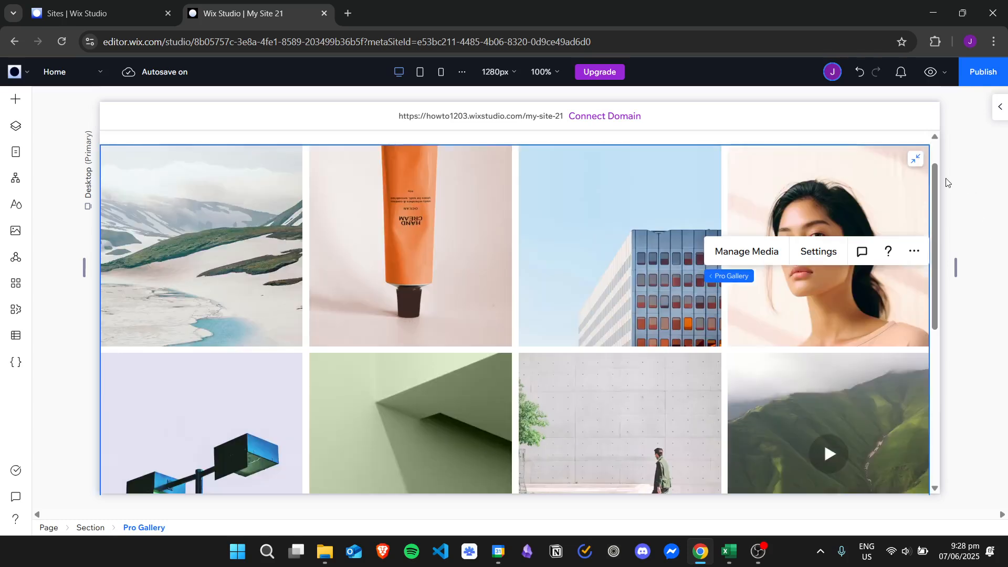
Step: Preview the site with the full-width gallery, return to editing without publishing, and look over the page
drag(938, 180, 926, 143)
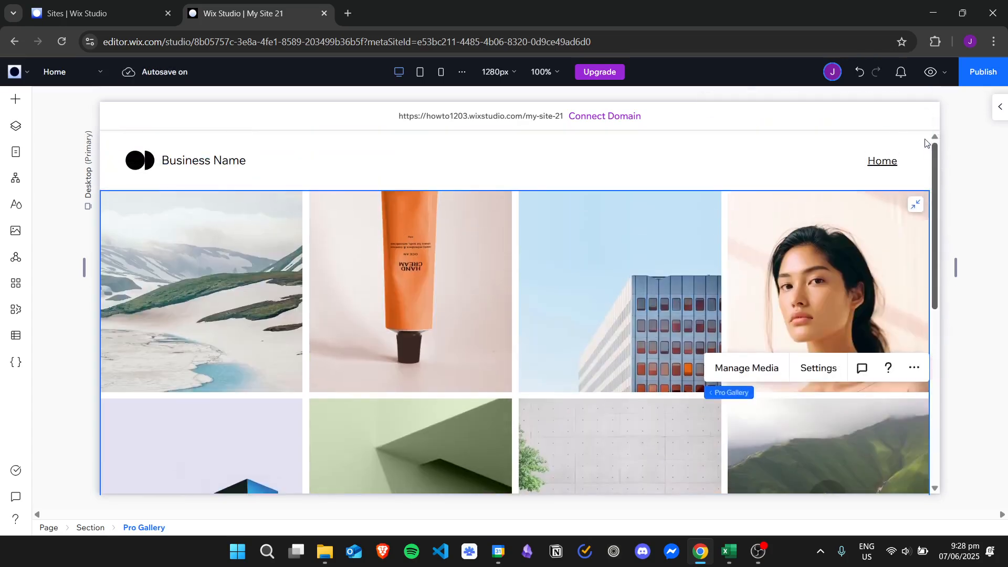
click(932, 73)
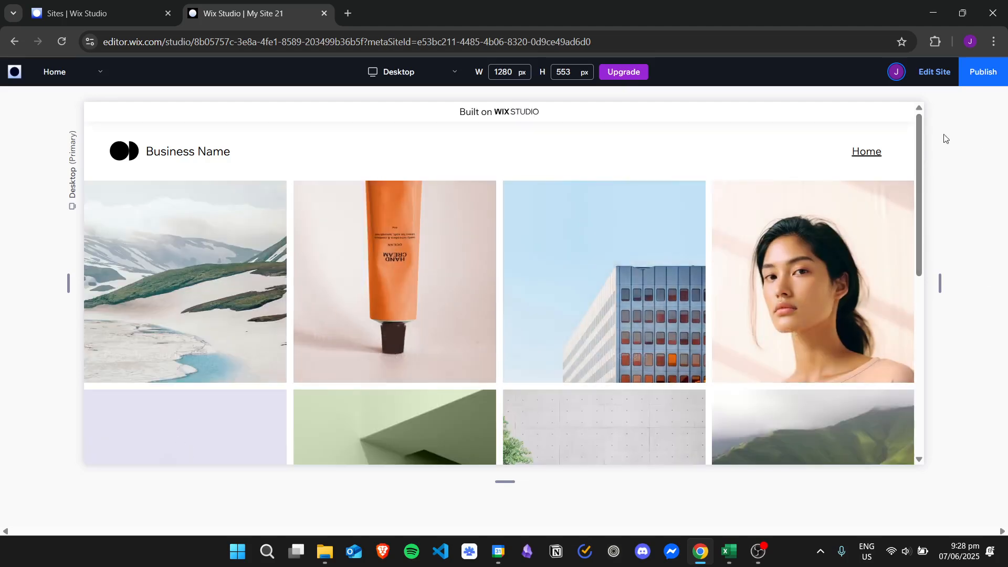
click(935, 72)
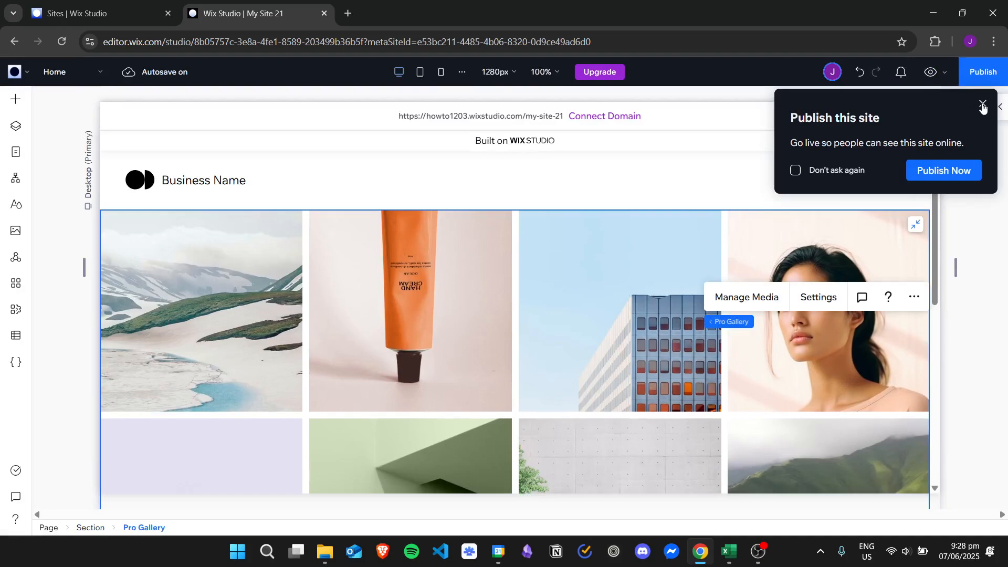
click(983, 105)
scroll(946, 236, down, 7)
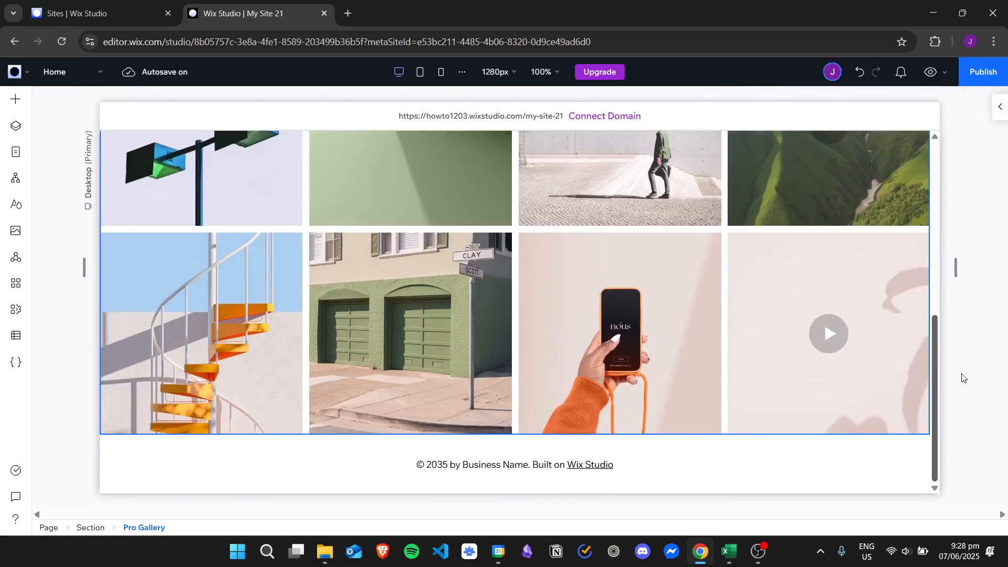
scroll(958, 328, up, 7)
scroll(959, 149, down, 1)
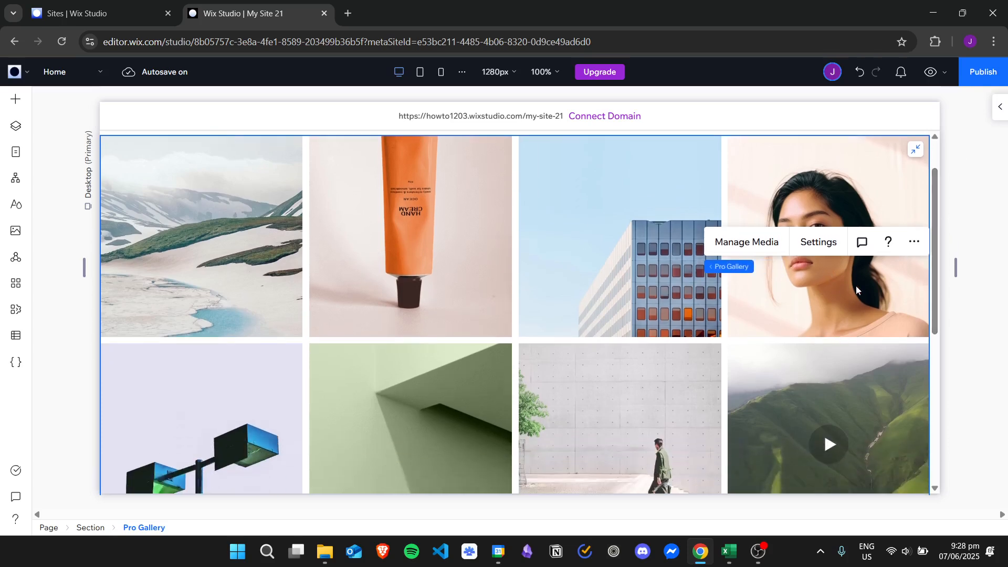
Step: Open the gallery's media organizer in grid view and remove items 12, 11, 10 and 9
click(756, 244)
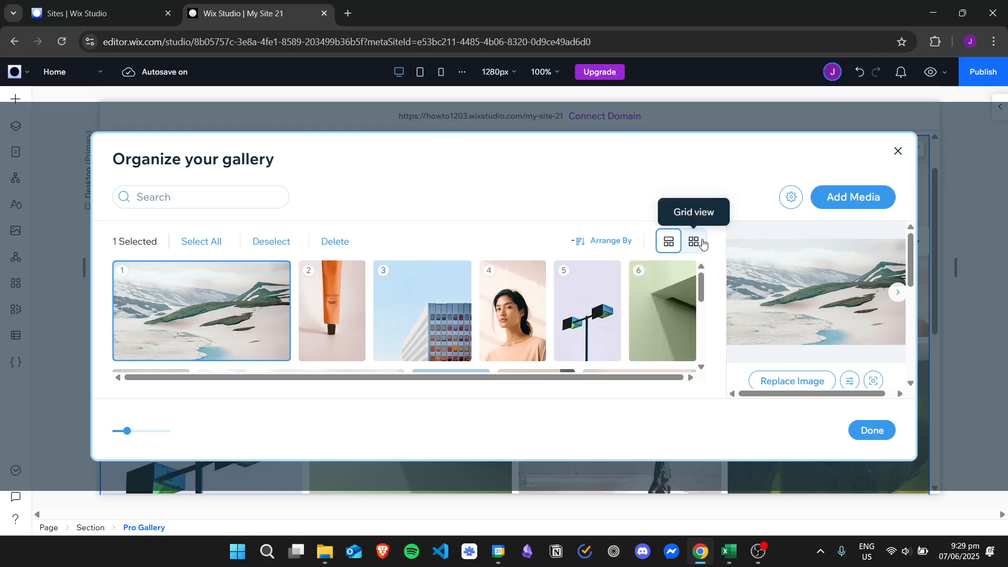
click(702, 243)
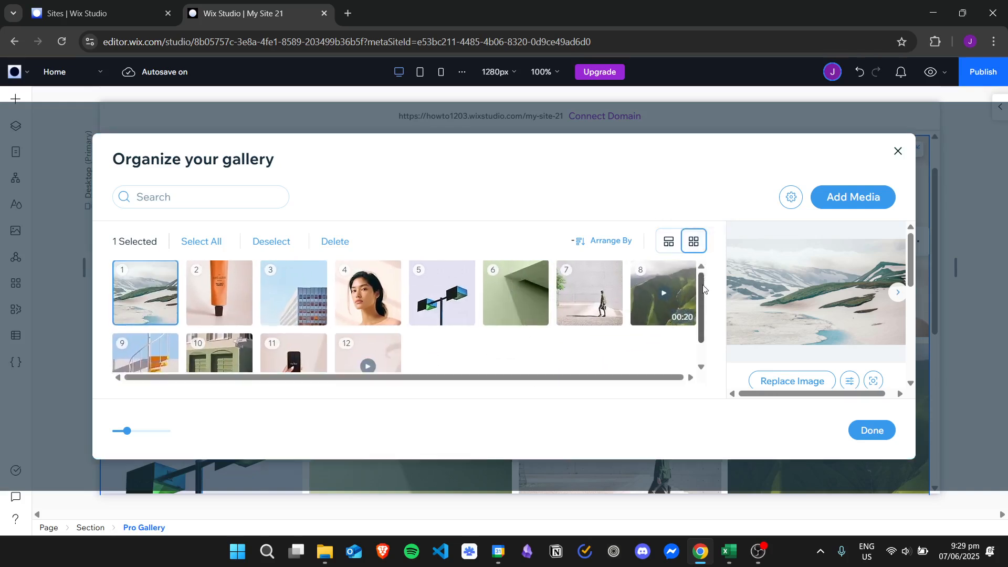
scroll(706, 315, down, 1)
click(386, 324)
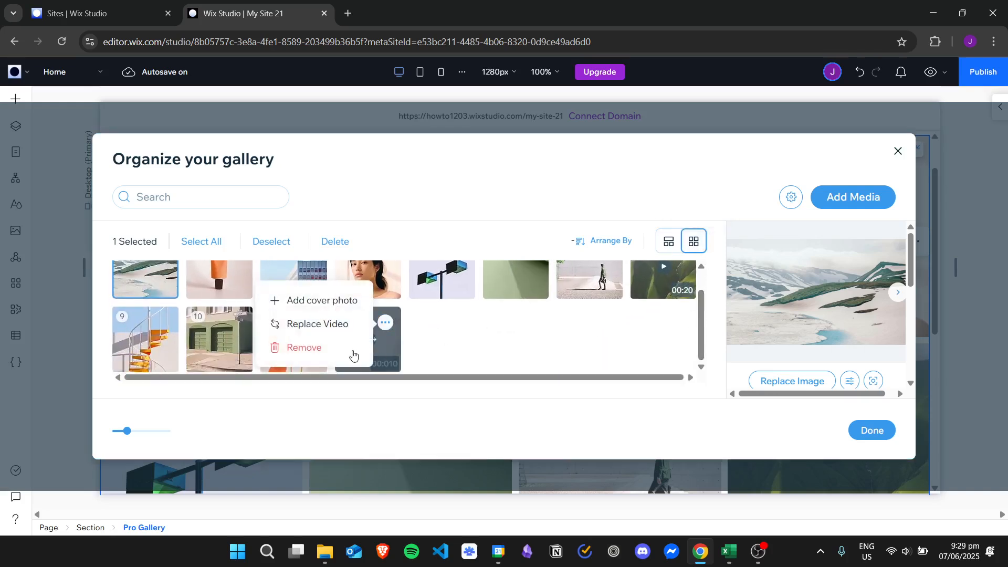
click(338, 358)
click(310, 323)
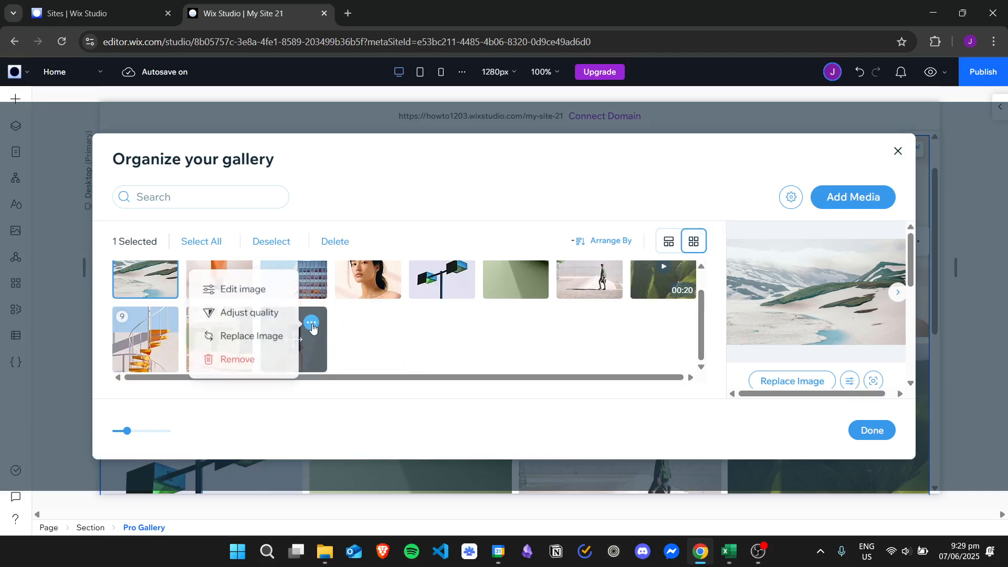
click(259, 365)
mouse_move(240, 327)
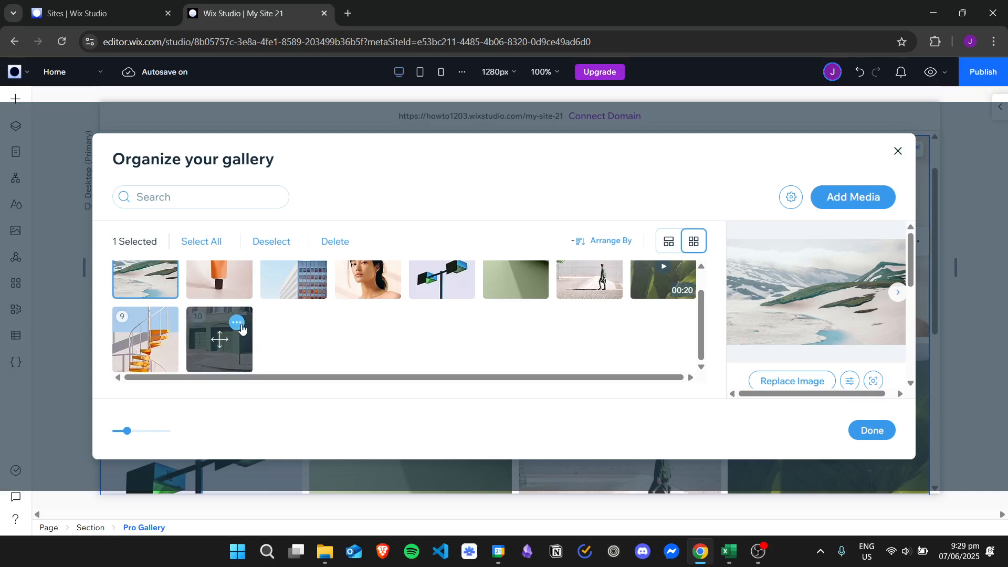
click(239, 326)
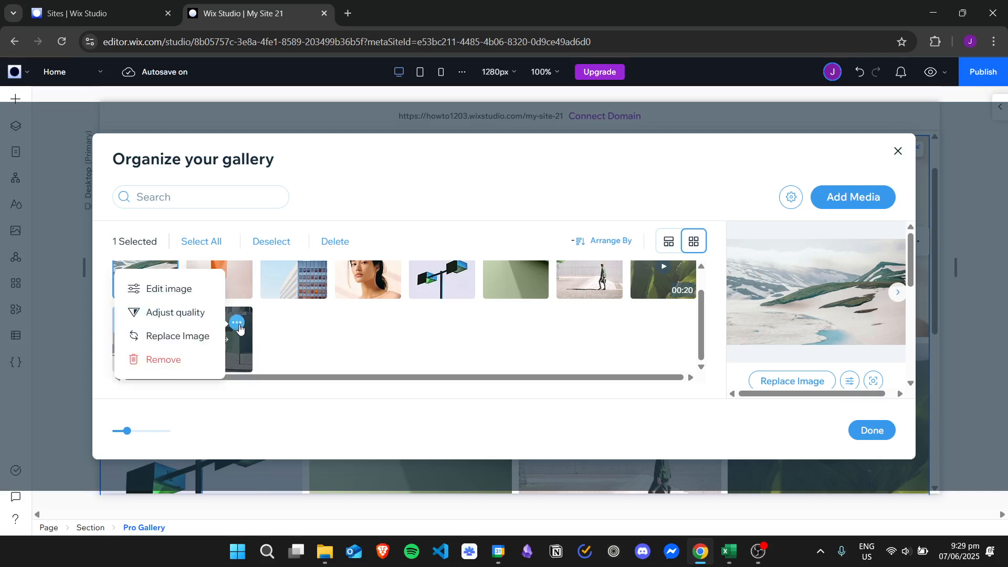
click(172, 358)
click(164, 324)
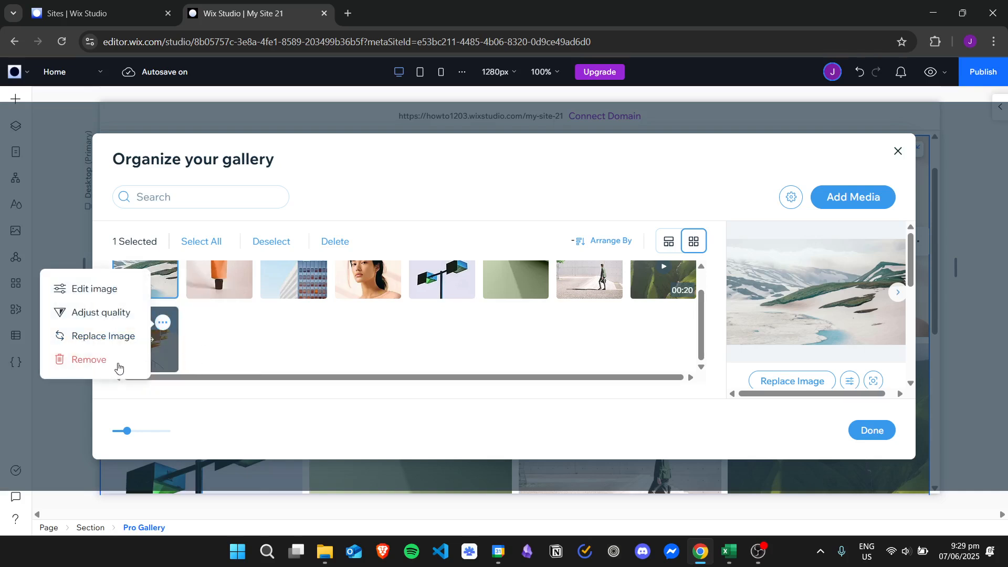
click(120, 366)
Step: Remove items 8, 7 and 6 from the gallery, keeping only the first five images
click(691, 277)
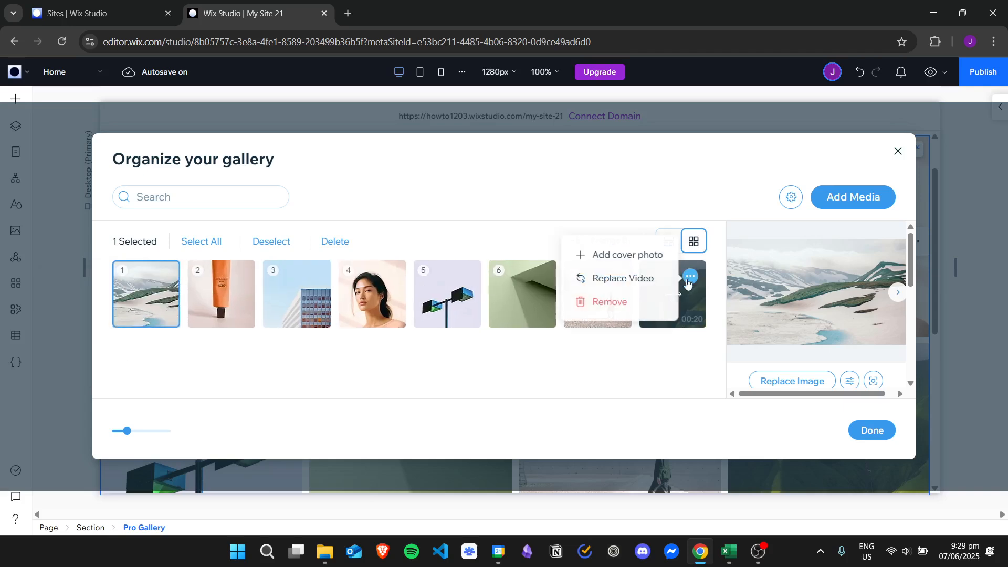
click(645, 308)
click(616, 276)
click(576, 313)
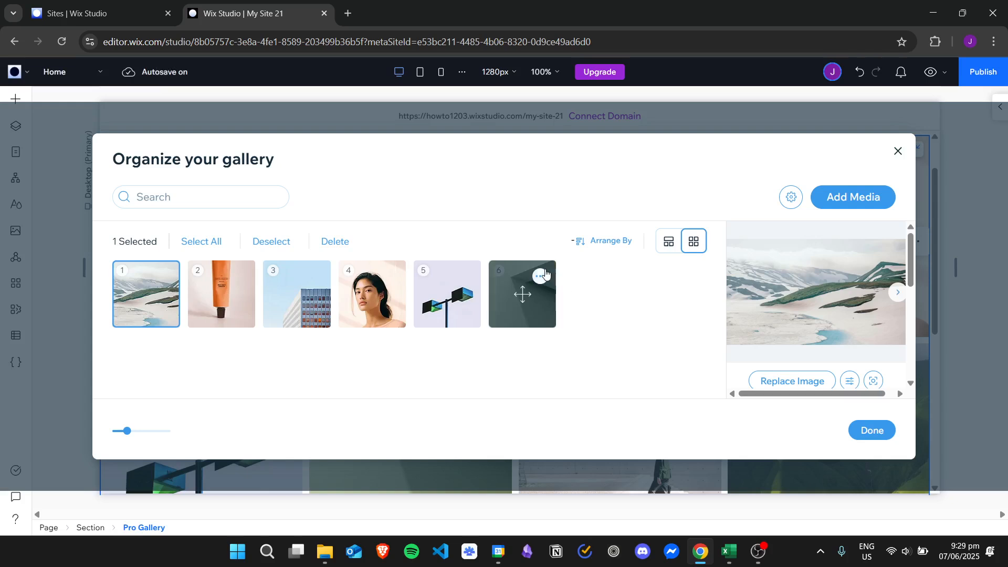
click(541, 276)
click(517, 313)
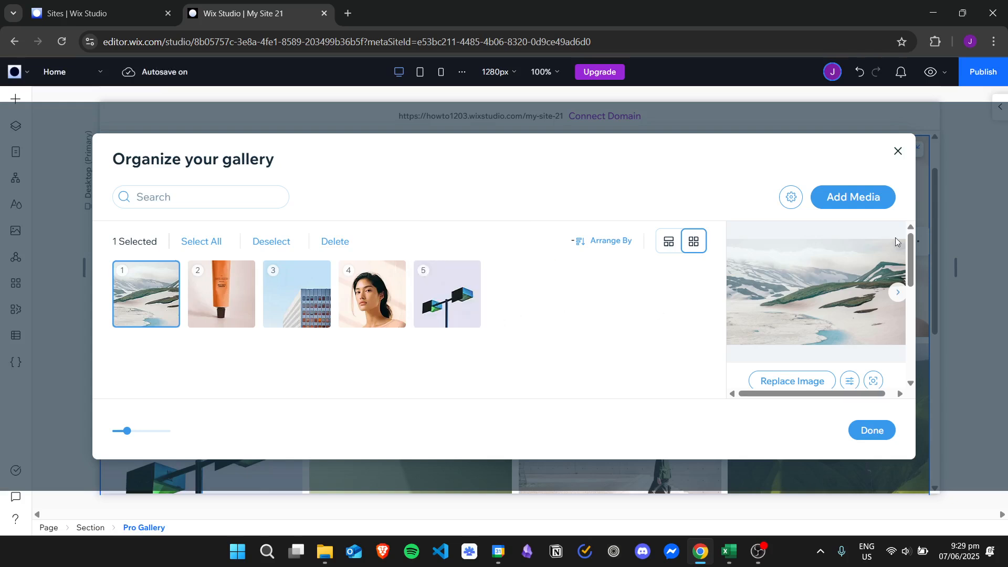
Step: Start adding a new image to the gallery so the media library opens
scroll(866, 273, down, 1)
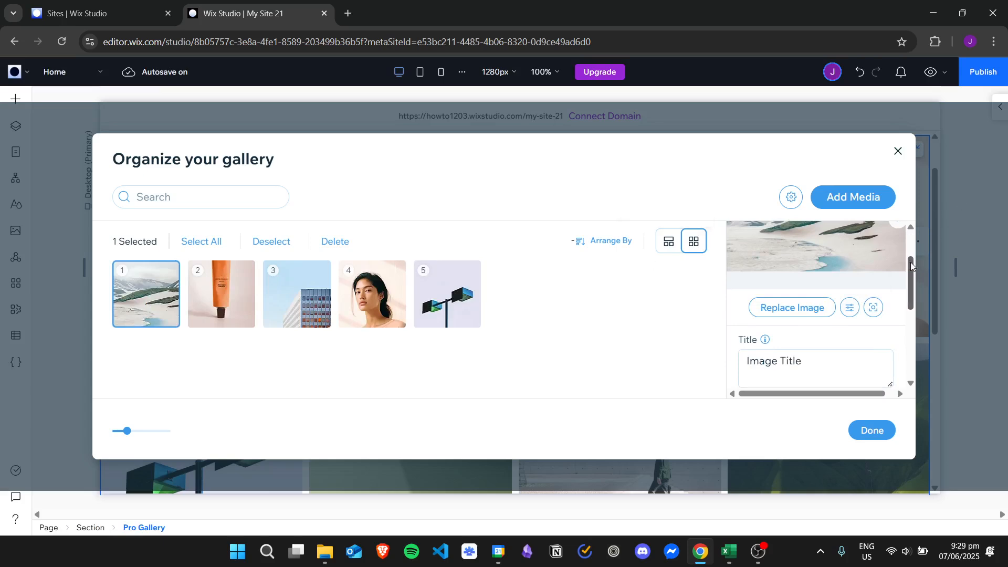
scroll(911, 284, up, 1)
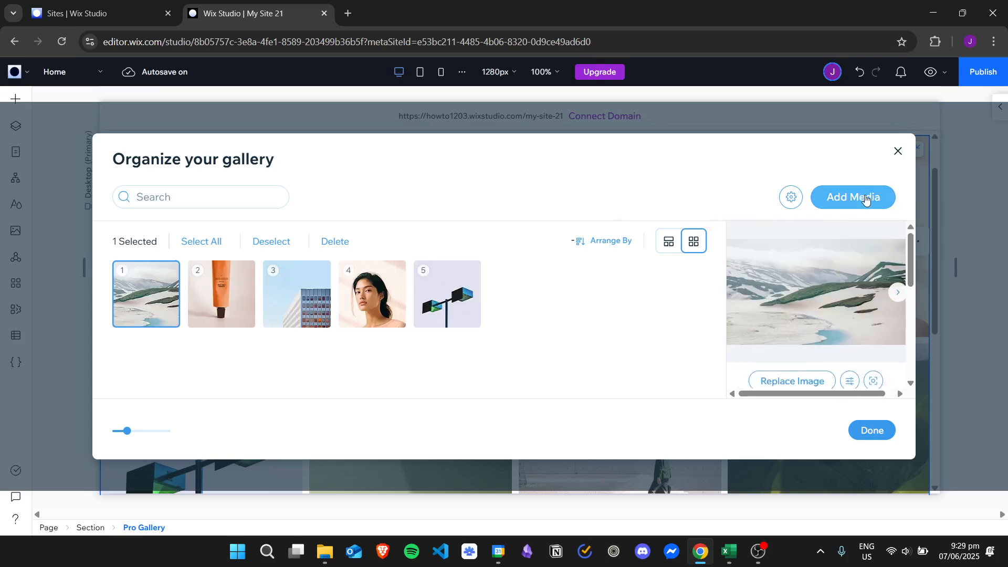
click(866, 200)
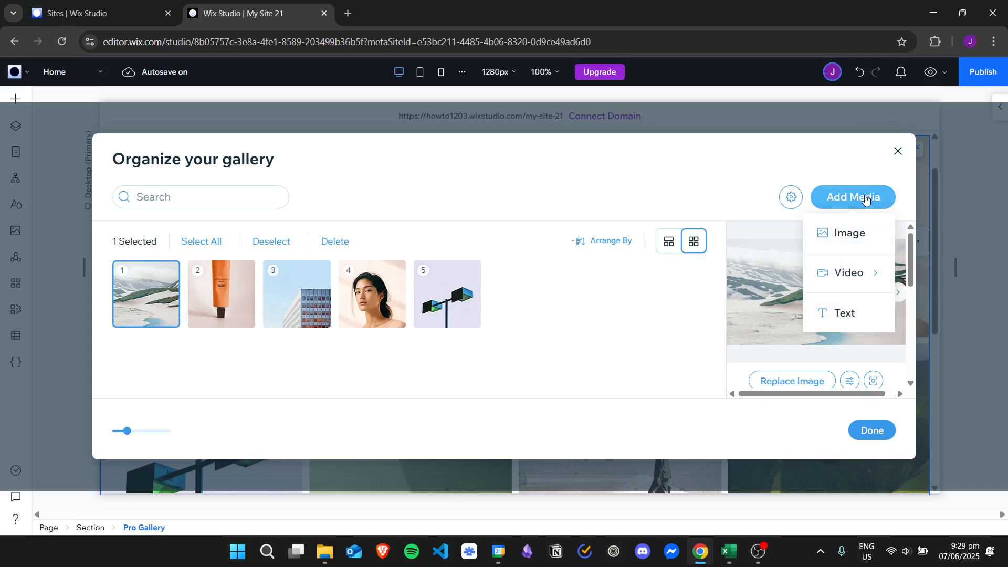
click(874, 240)
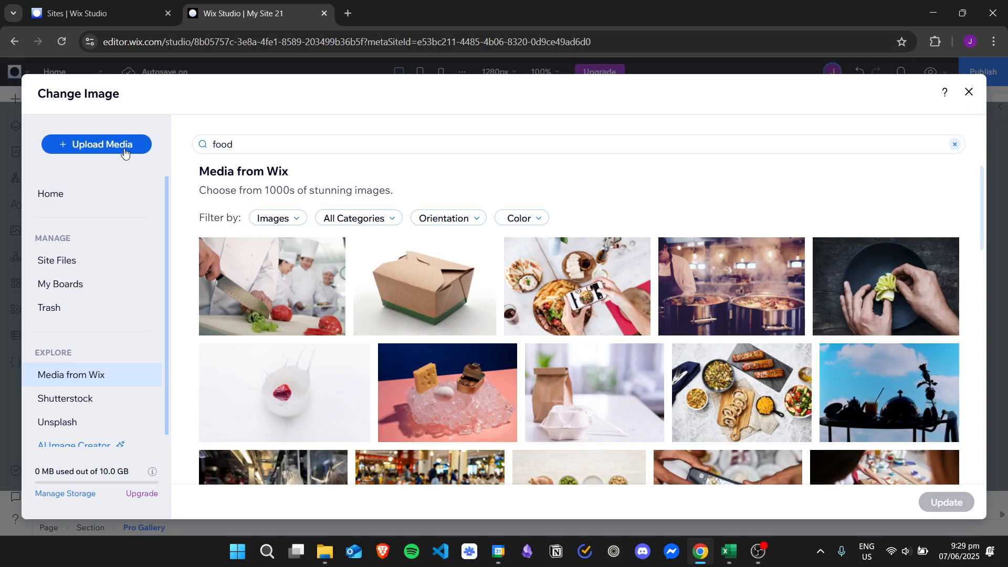
Step: Look through the Unsplash, Shutterstock and Wix stock collections as possible sources for gallery images
scroll(166, 184, down, 1)
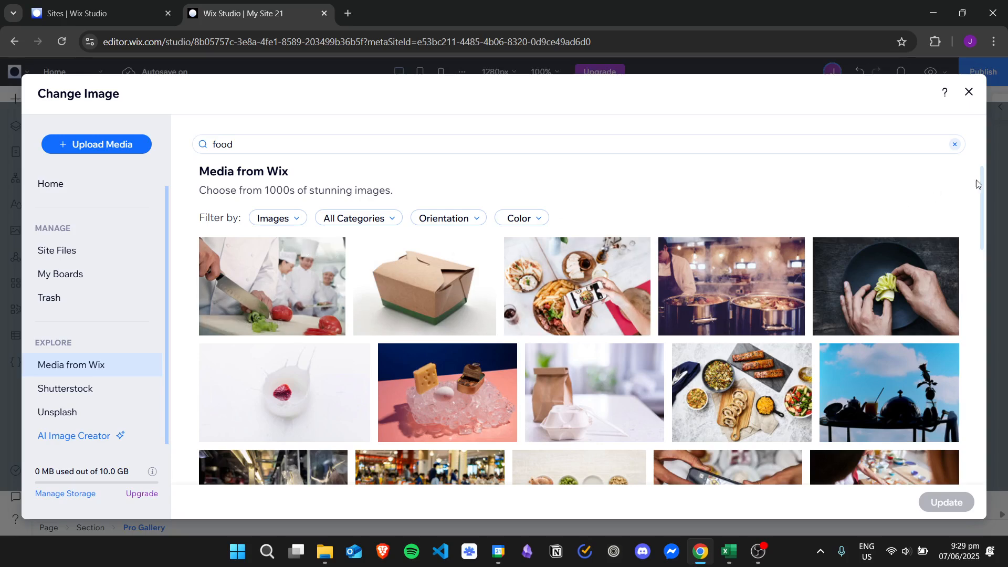
mouse_move(978, 184)
mouse_down()
mouse_move(986, 225)
mouse_move(978, 169)
mouse_up()
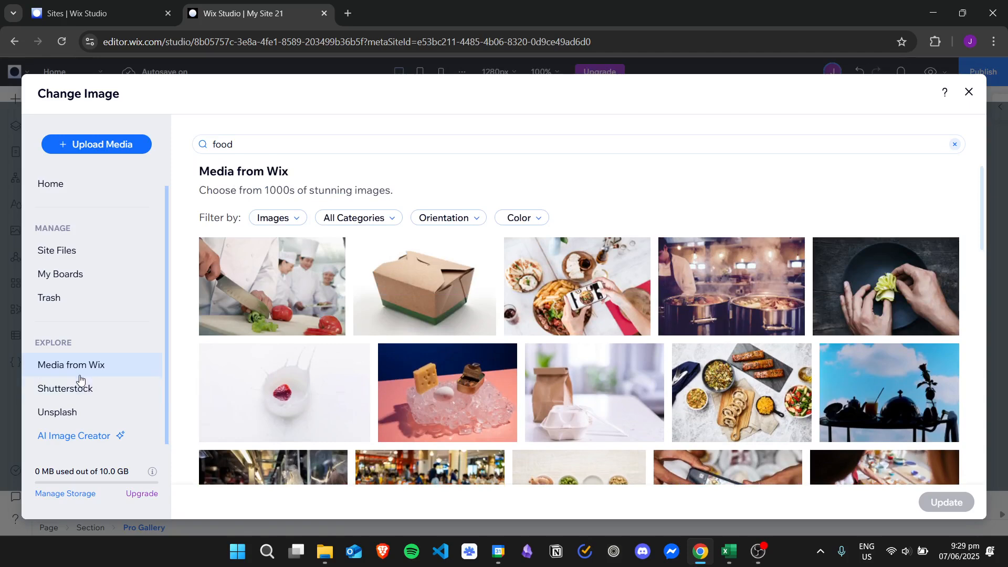
click(117, 400)
click(115, 423)
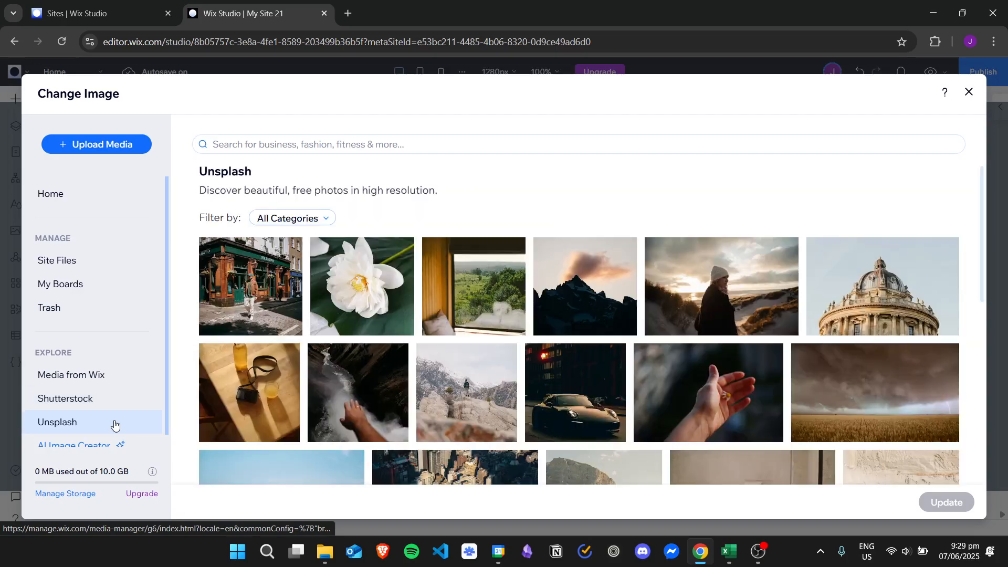
click(124, 398)
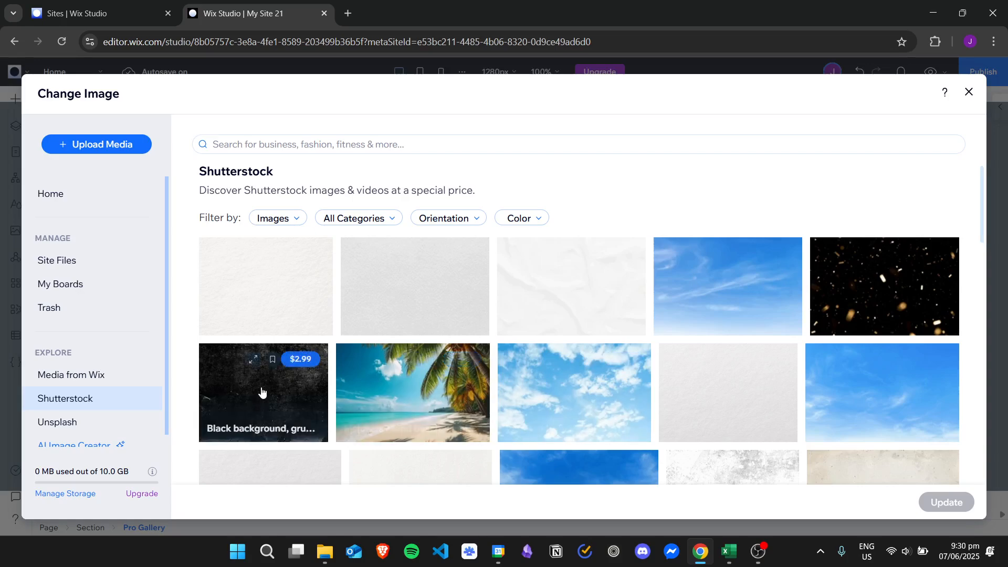
drag(983, 185, 985, 149)
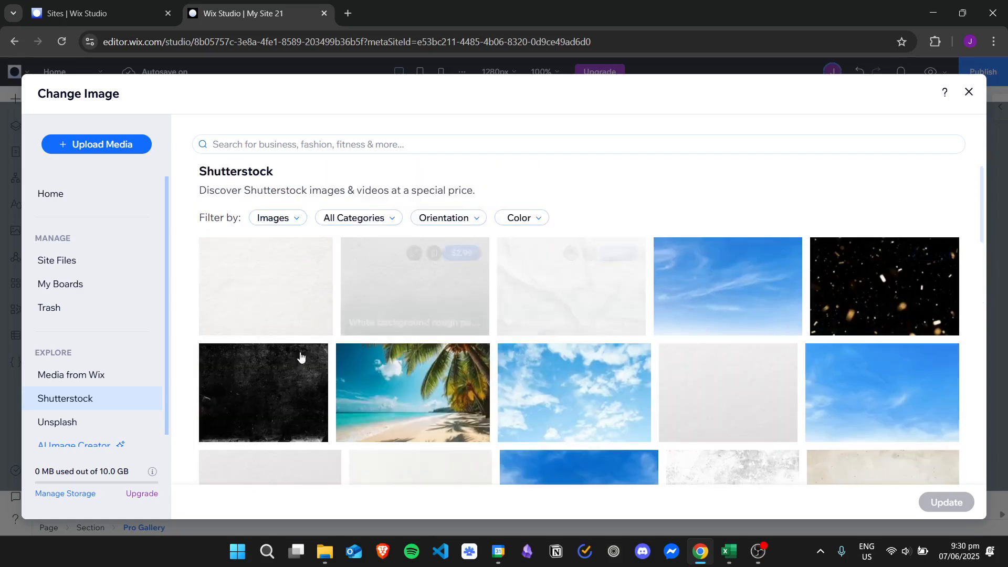
click(81, 375)
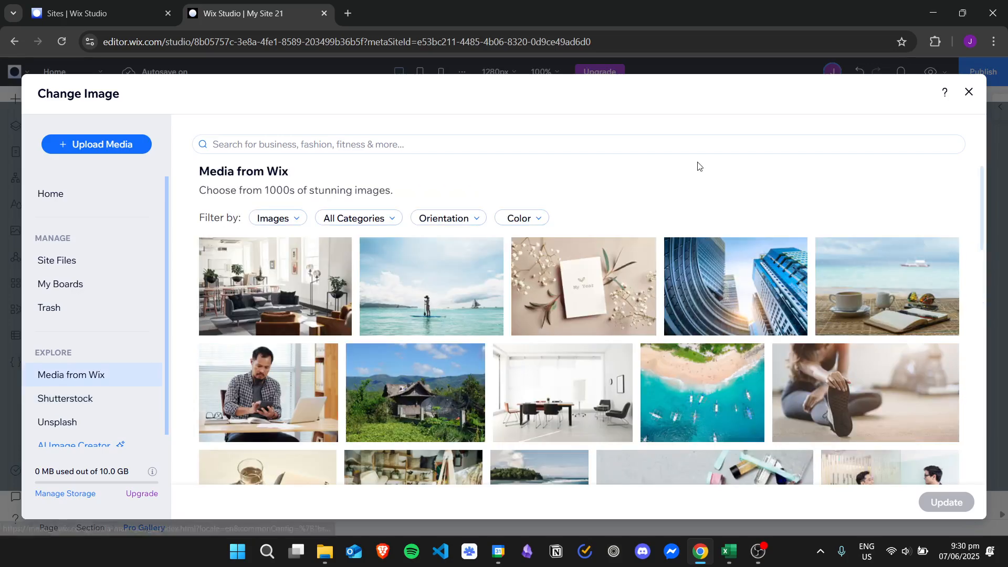
scroll(990, 215, down, 3)
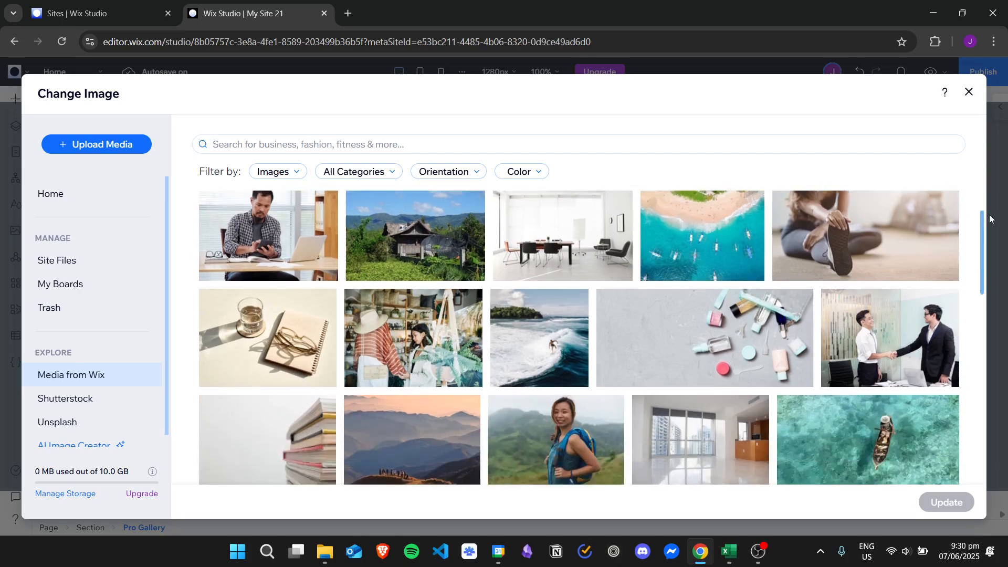
scroll(991, 215, up, 3)
Step: Search the Wix stock media for "food"
click(445, 144)
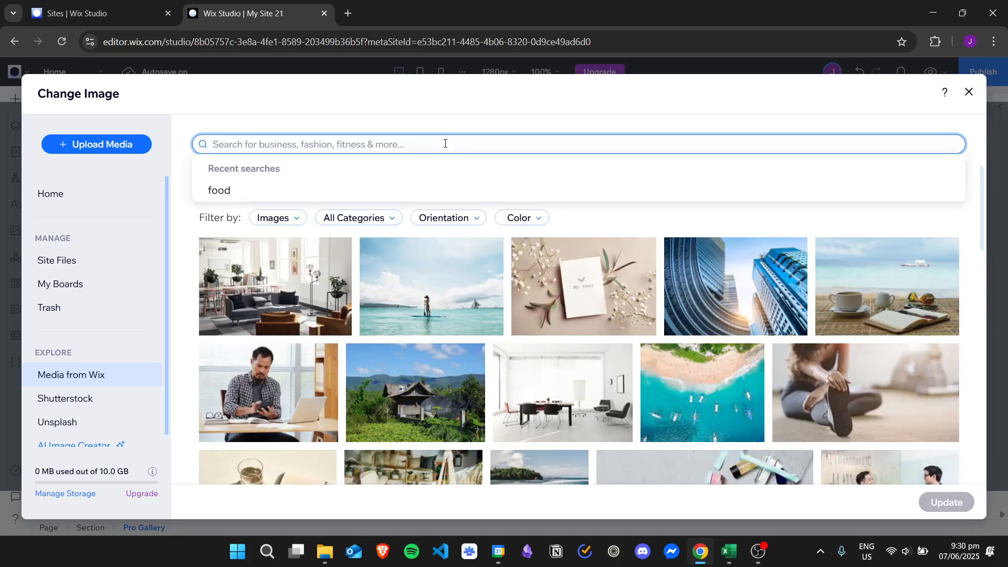
text(food)
key(Return)
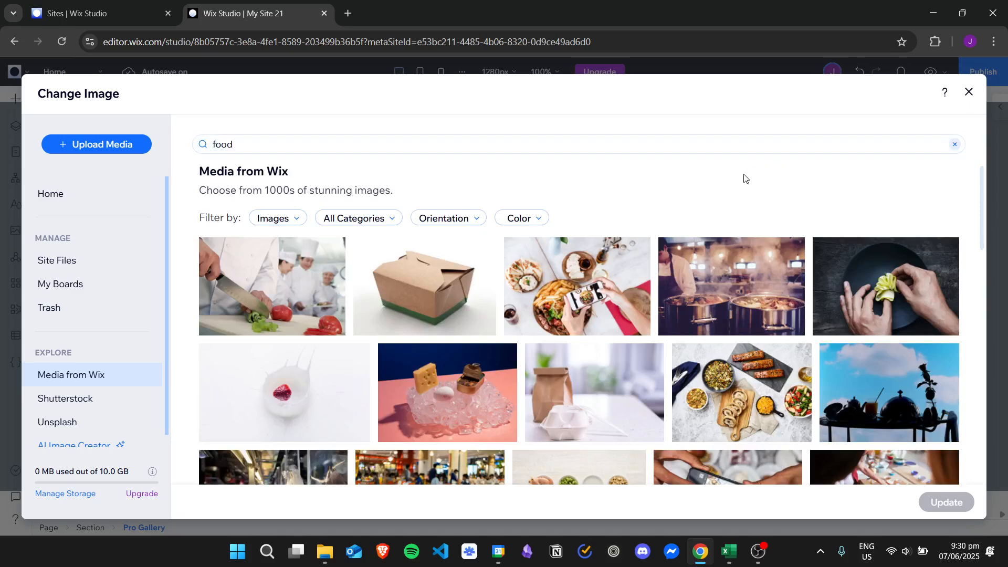
Step: Try picking several food images one after another, including the takeaway box, plate styling and ice display photos
click(425, 286)
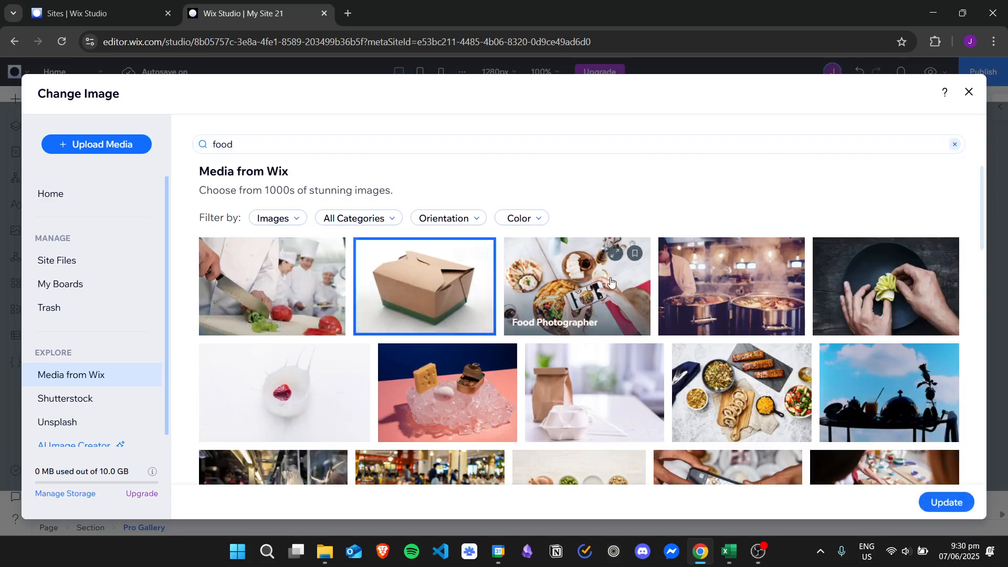
click(642, 274)
click(735, 286)
click(887, 286)
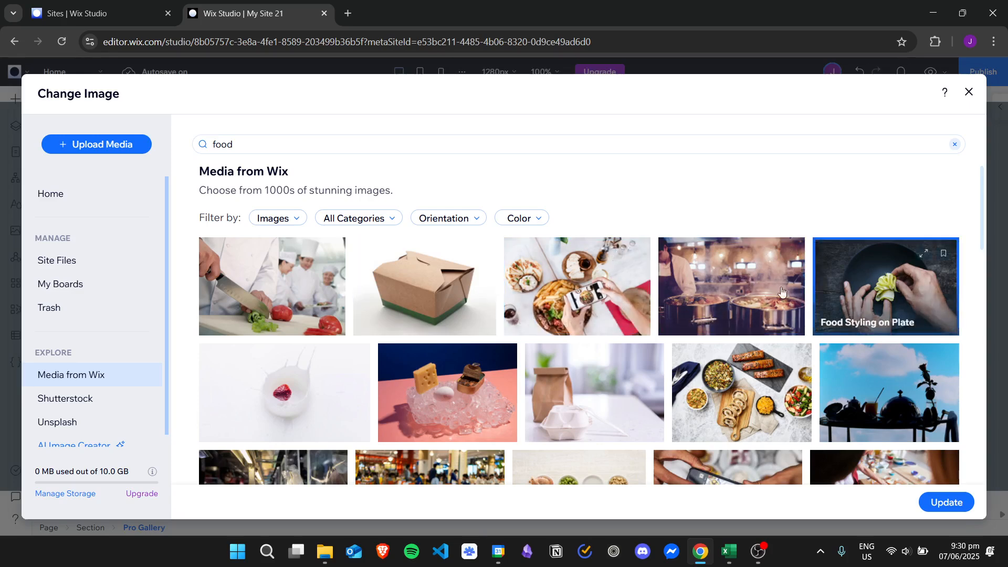
click(259, 386)
click(446, 394)
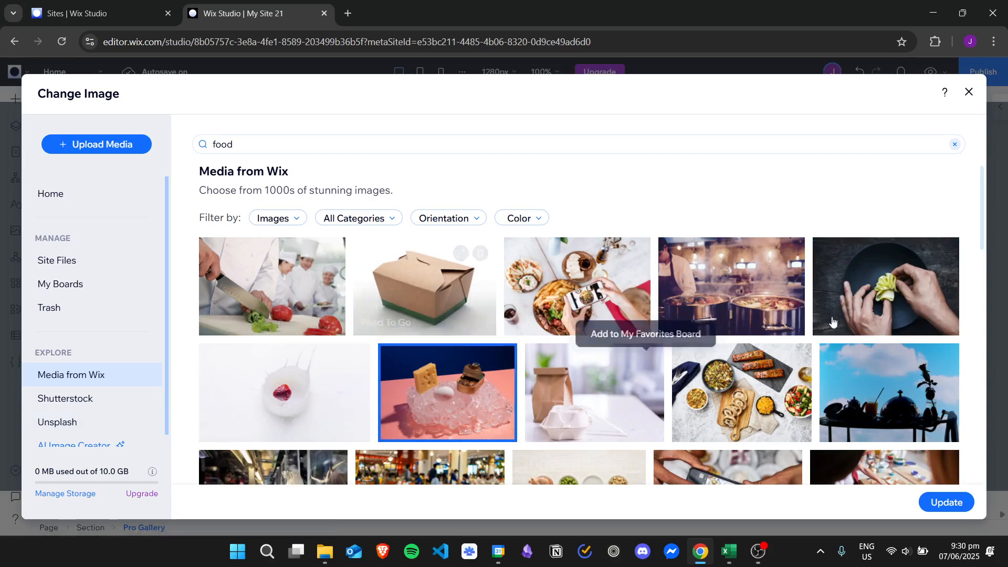
Step: Try a multiple selection of the first eight food images in the results
click(273, 281)
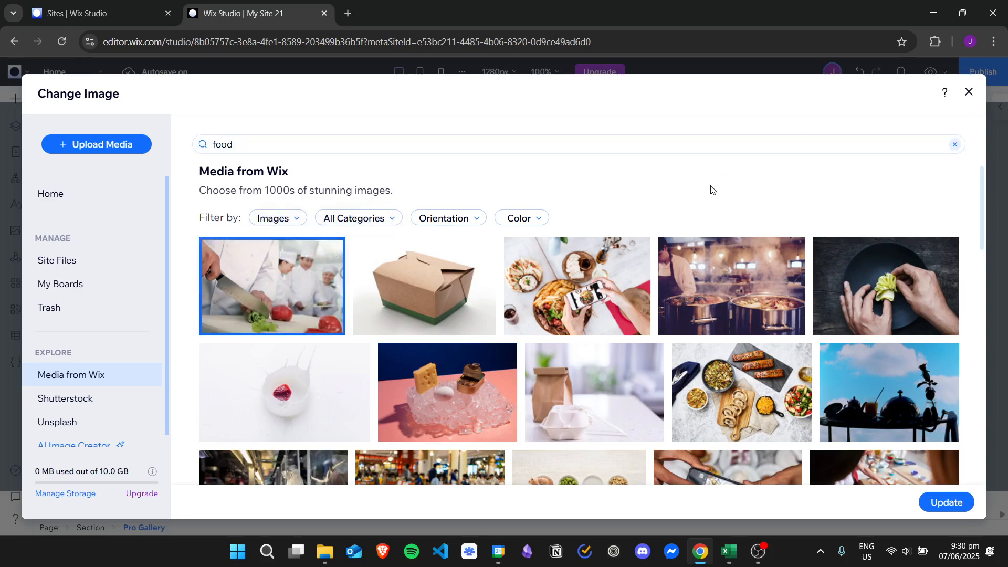
click(412, 284)
click(578, 286)
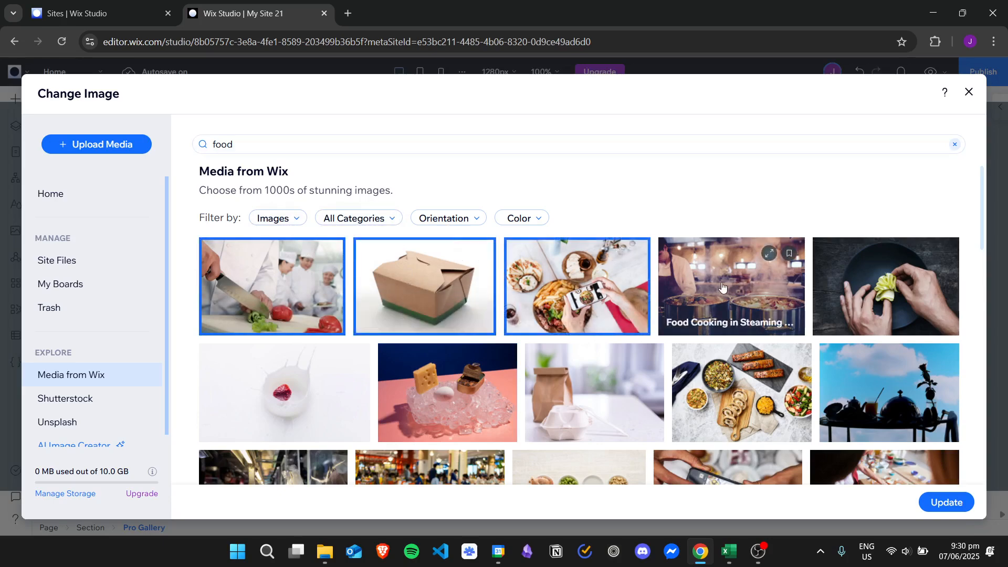
click(745, 287)
click(914, 285)
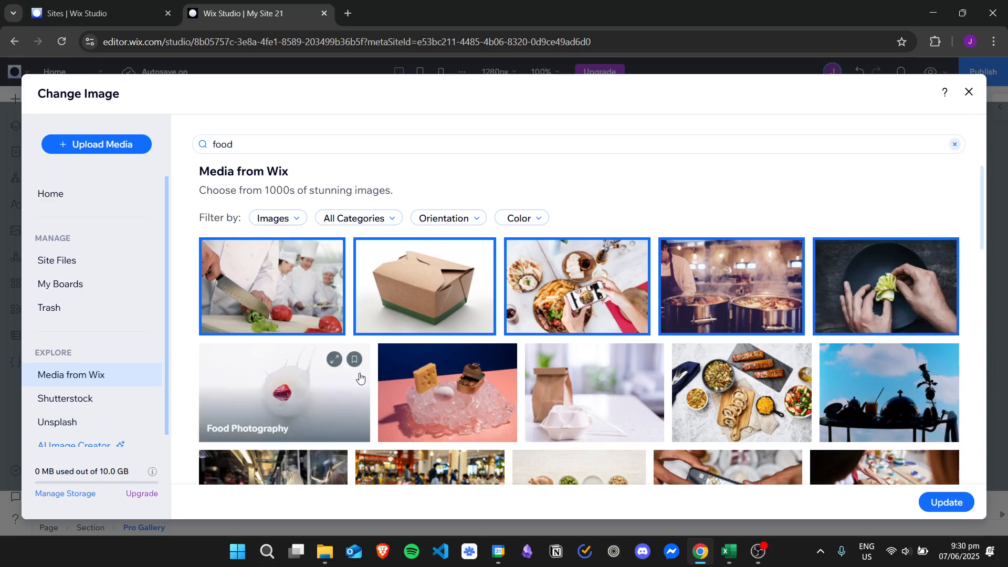
click(318, 392)
click(451, 399)
click(597, 385)
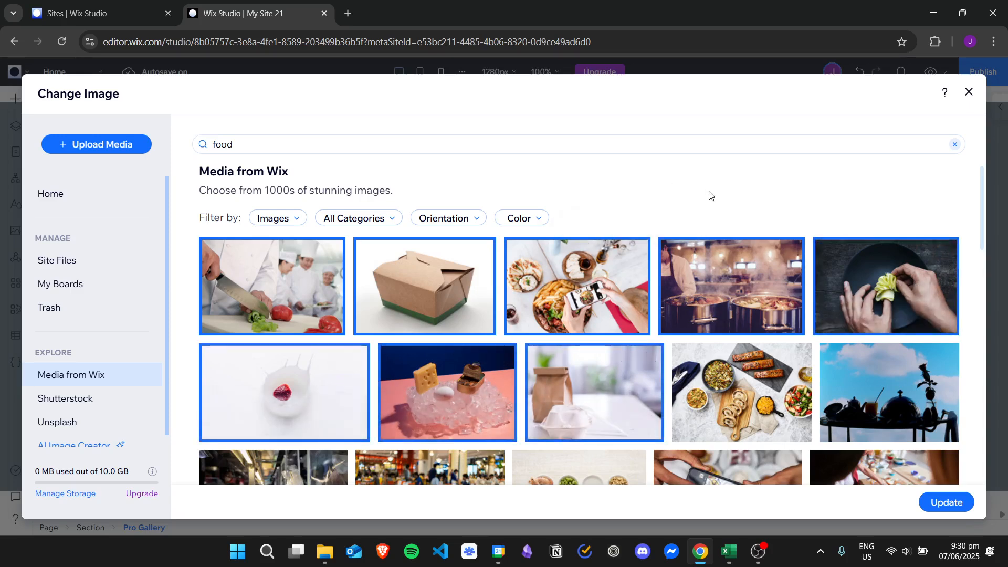
Step: Select the raspberry milk splash, ice display, food packaging and grilled platter images together and add them to the gallery
click(291, 407)
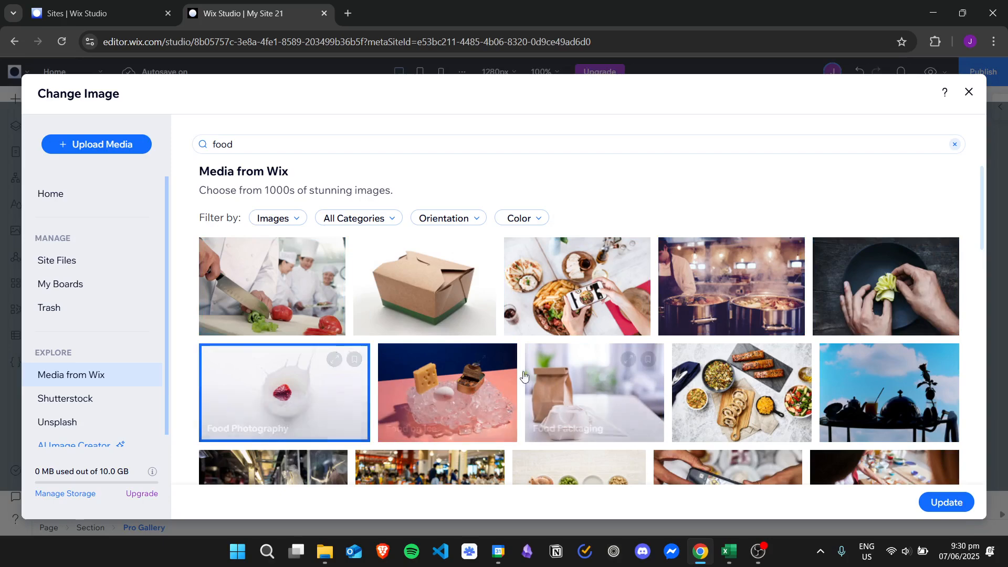
click(496, 392)
click(614, 386)
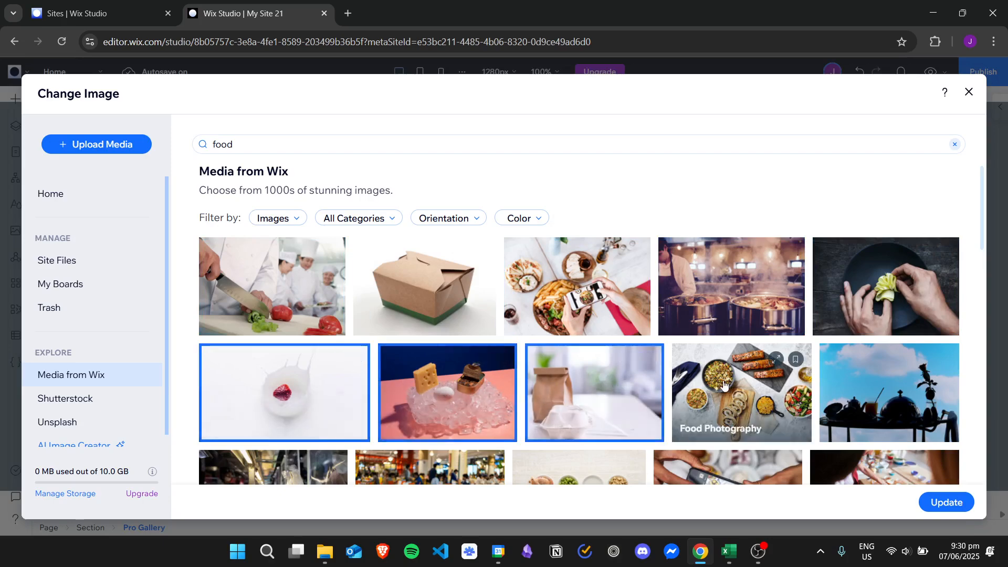
click(947, 503)
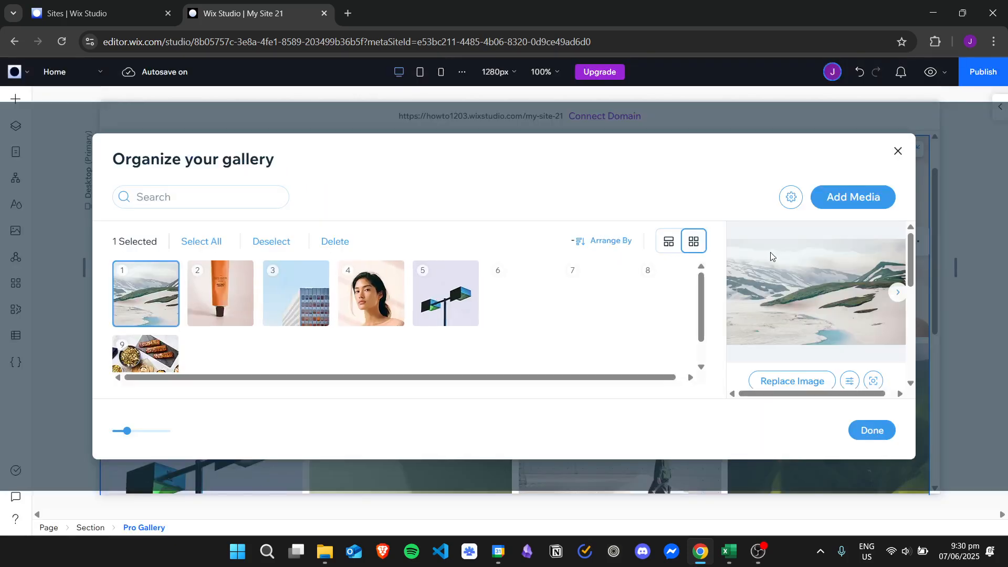
Step: Check the added food images in the gallery organizer, finish organizing, and view the updated gallery on the page
scroll(704, 310, down, 1)
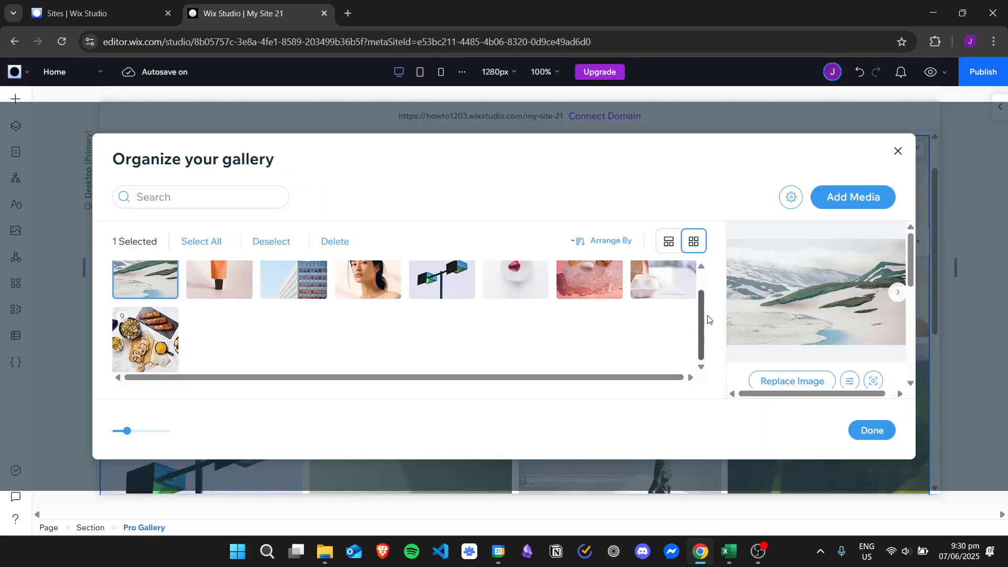
scroll(710, 315, up, 1)
scroll(710, 315, down, 1)
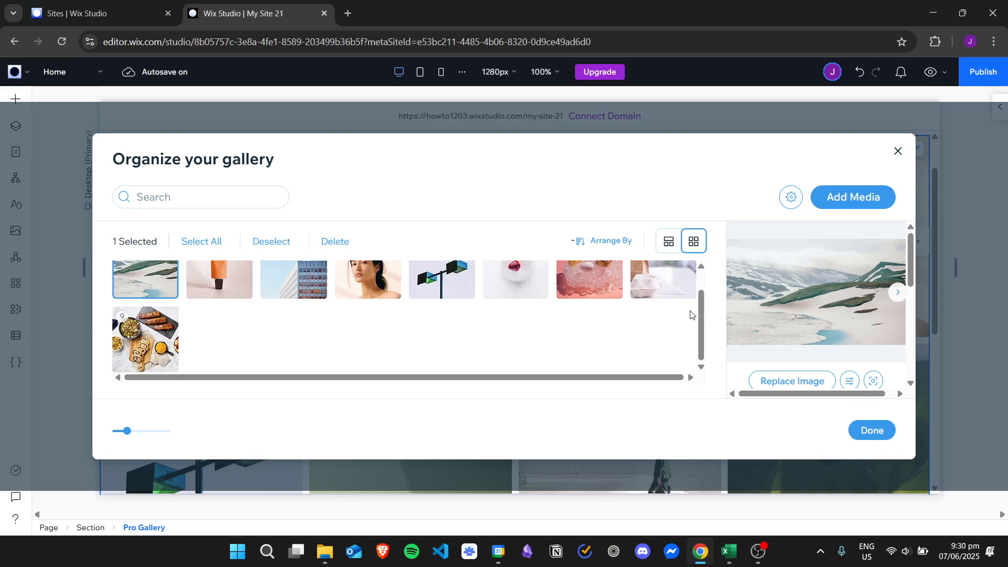
drag(704, 315, 706, 349)
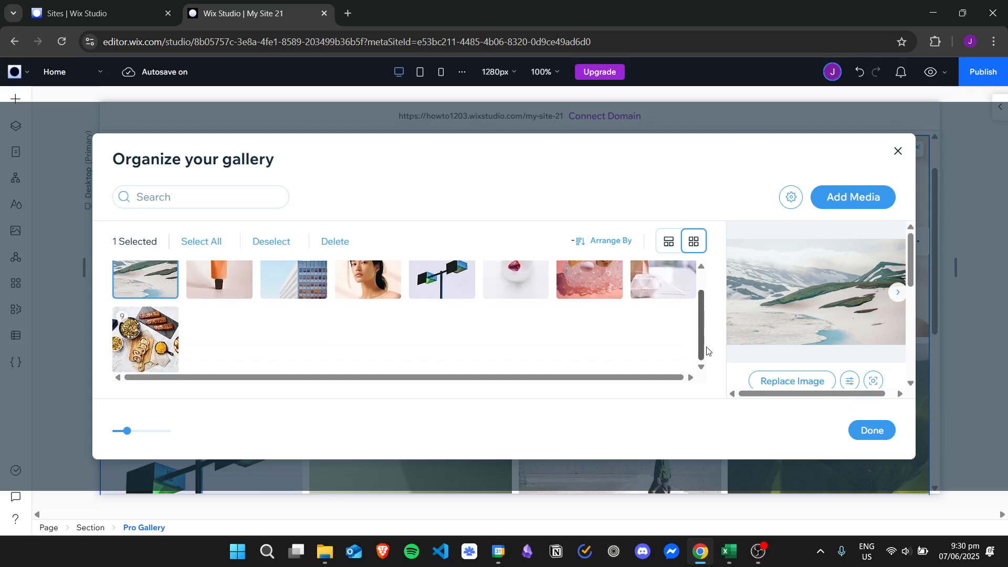
click(885, 433)
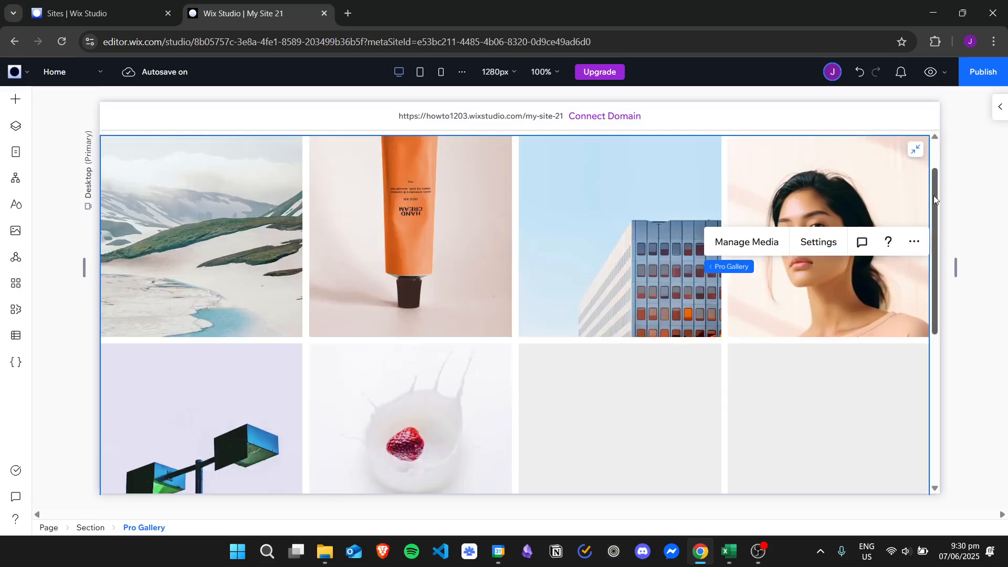
drag(934, 195, 990, 216)
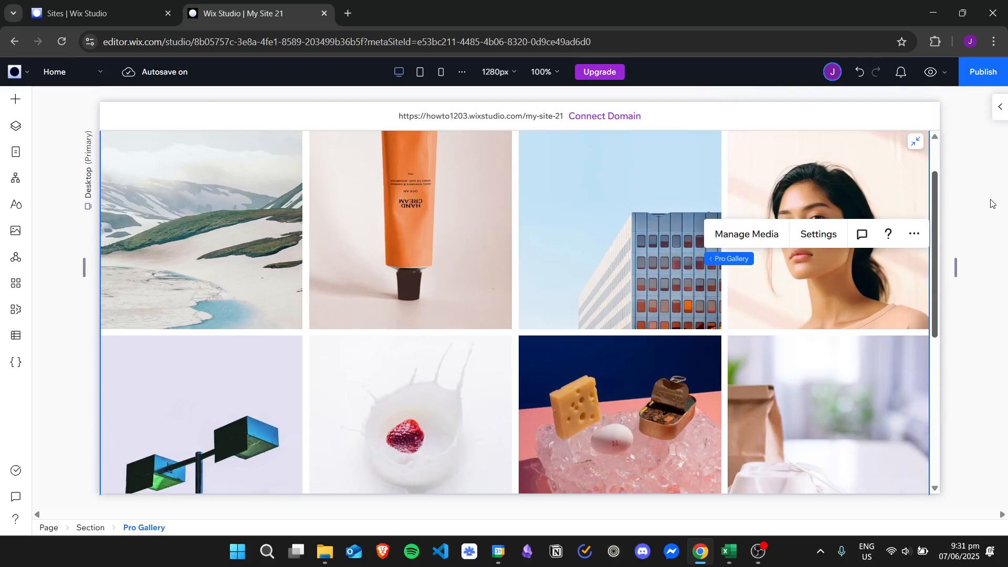
Step: Open the layout options in the Pro Gallery settings
click(815, 236)
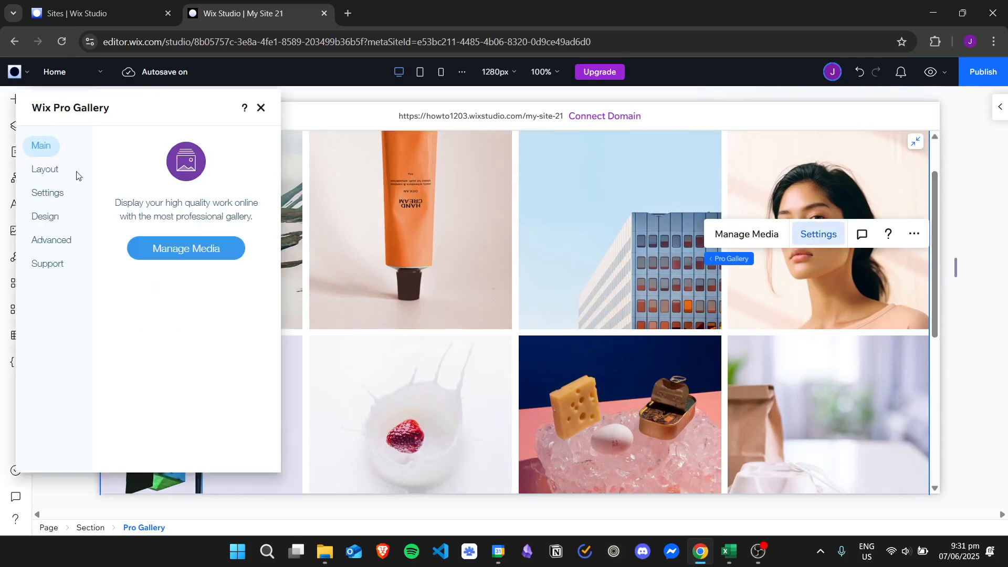
click(53, 175)
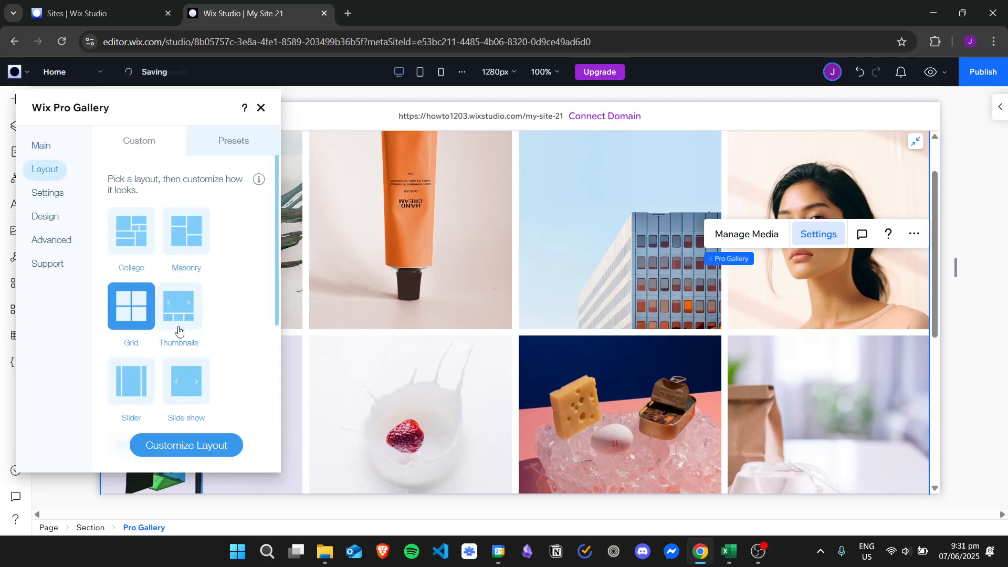
Step: Try the Collage, Masonry, Thumbnails, Slider and Slide show layouts on the gallery
click(133, 242)
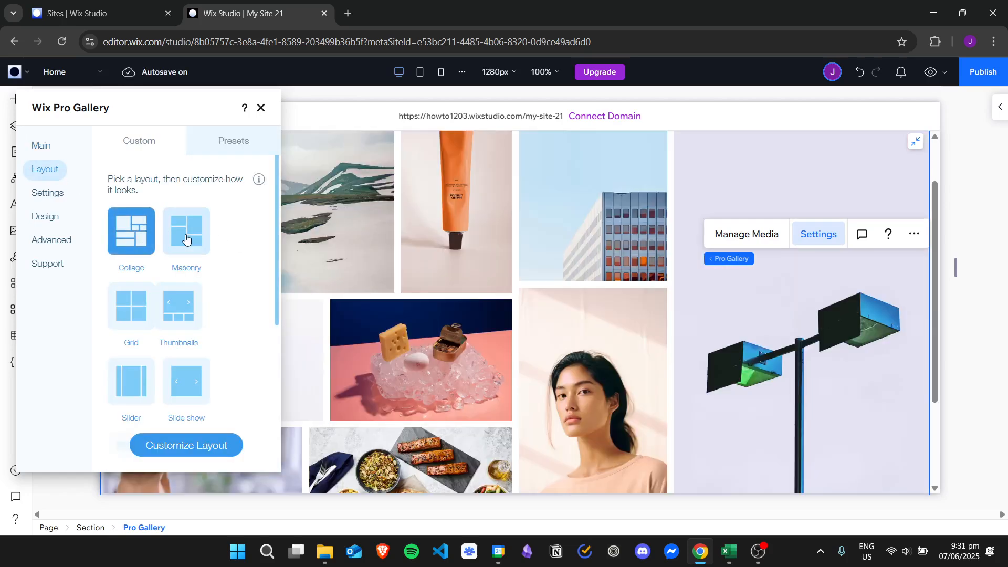
click(188, 232)
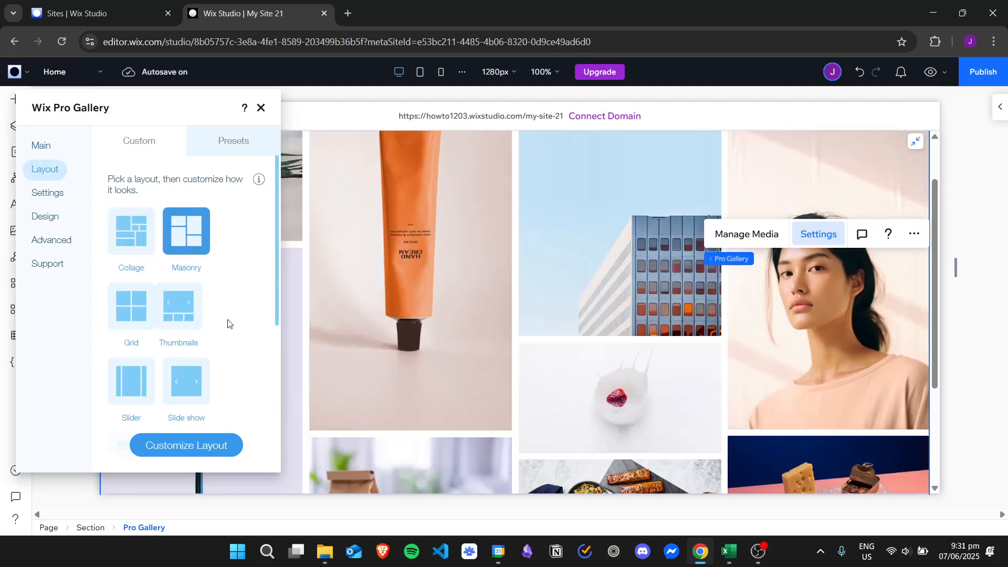
click(180, 316)
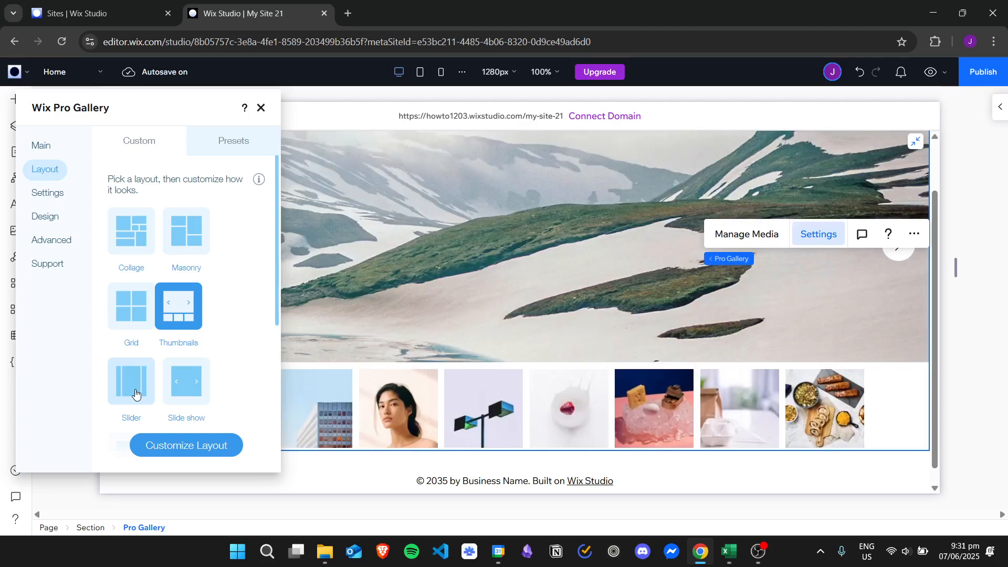
click(132, 386)
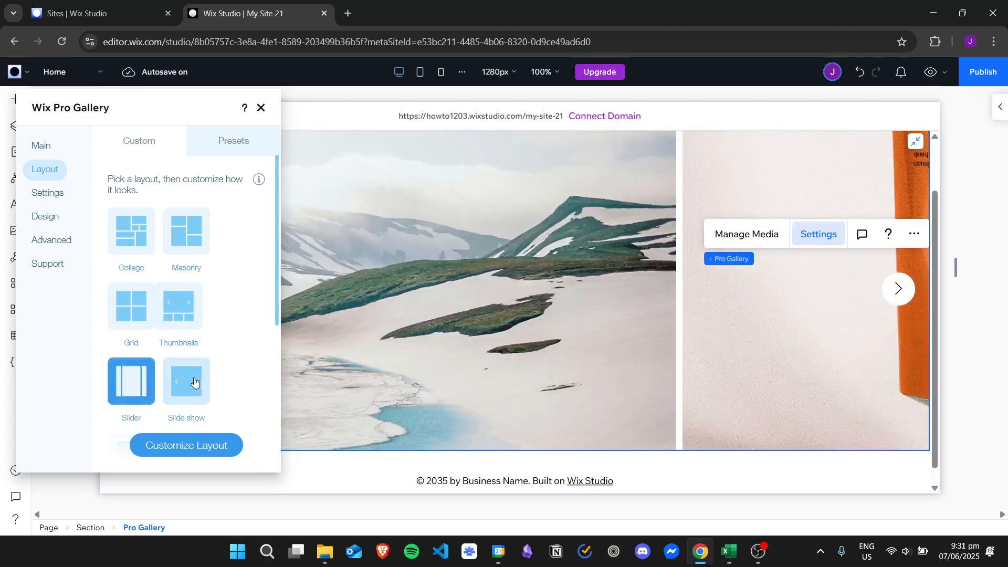
click(189, 382)
Step: Try further gallery layouts, including Column, Mix, Bricks and the one below Bricks
drag(277, 210, 283, 297)
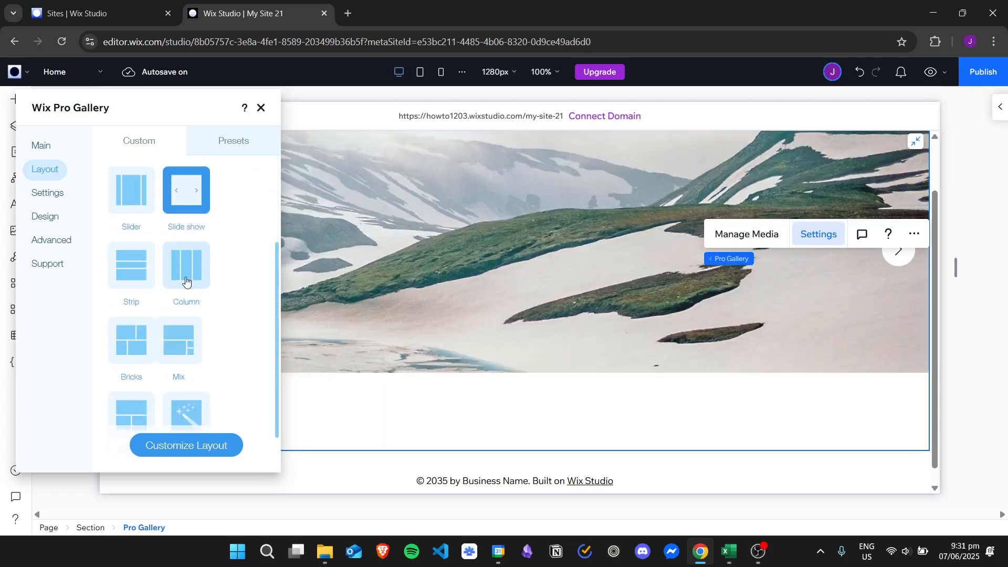
click(186, 265)
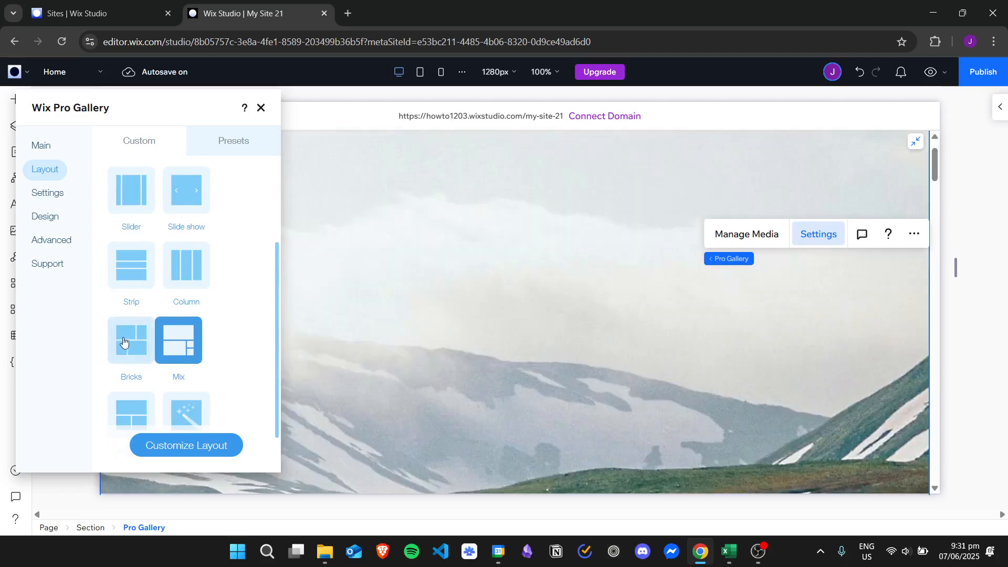
click(129, 338)
click(133, 414)
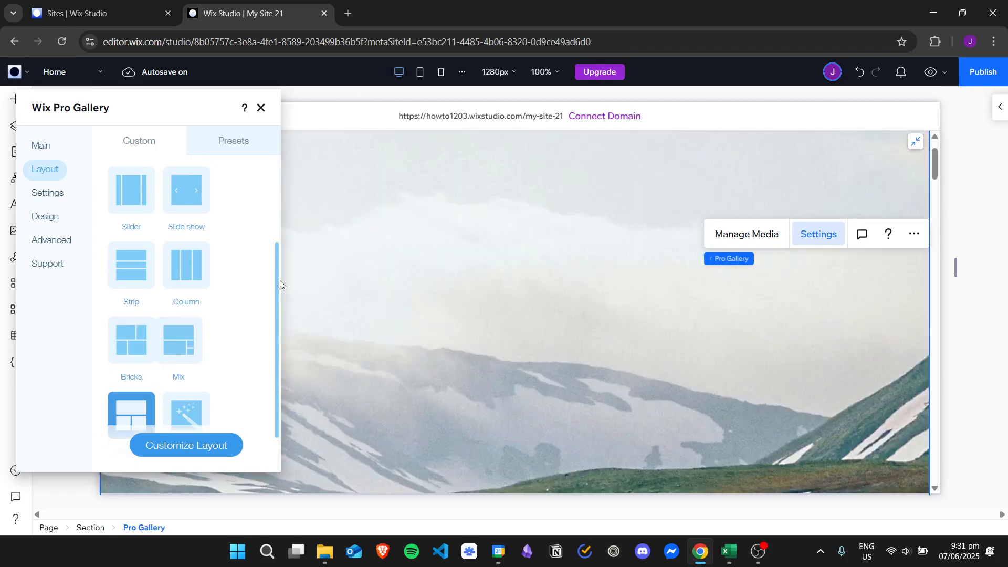
Step: Apply the Masonry layout to the gallery and open its layout customization options
drag(277, 281, 271, 181)
click(205, 245)
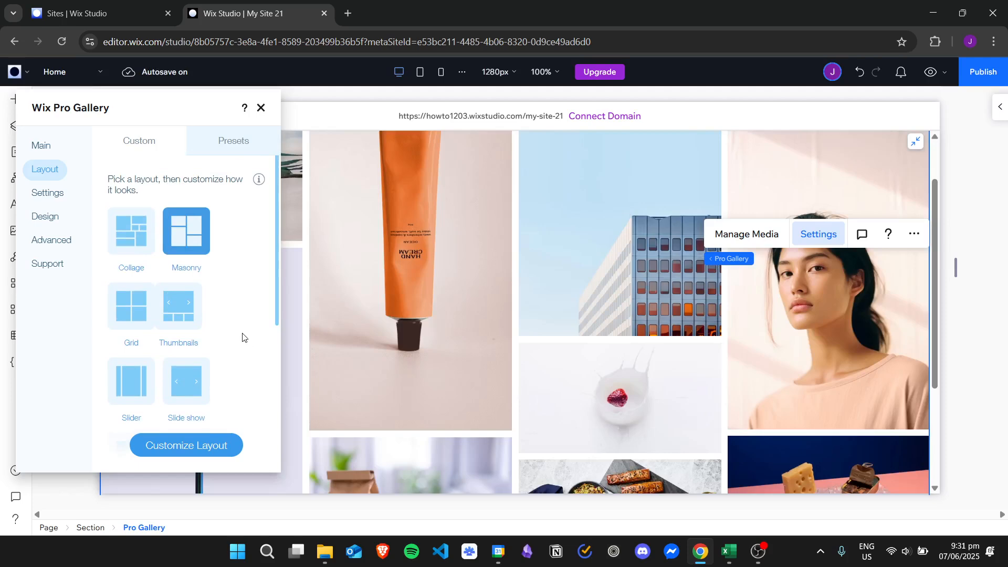
click(218, 447)
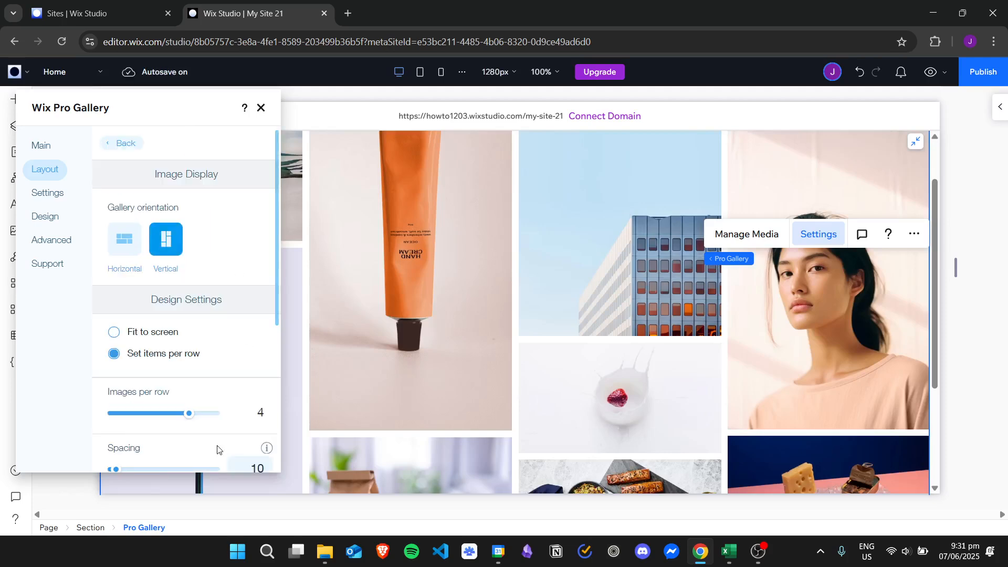
Step: Keep the gallery's vertical orientation with a set number of items per row, and set the images per row to 3
click(128, 244)
click(169, 245)
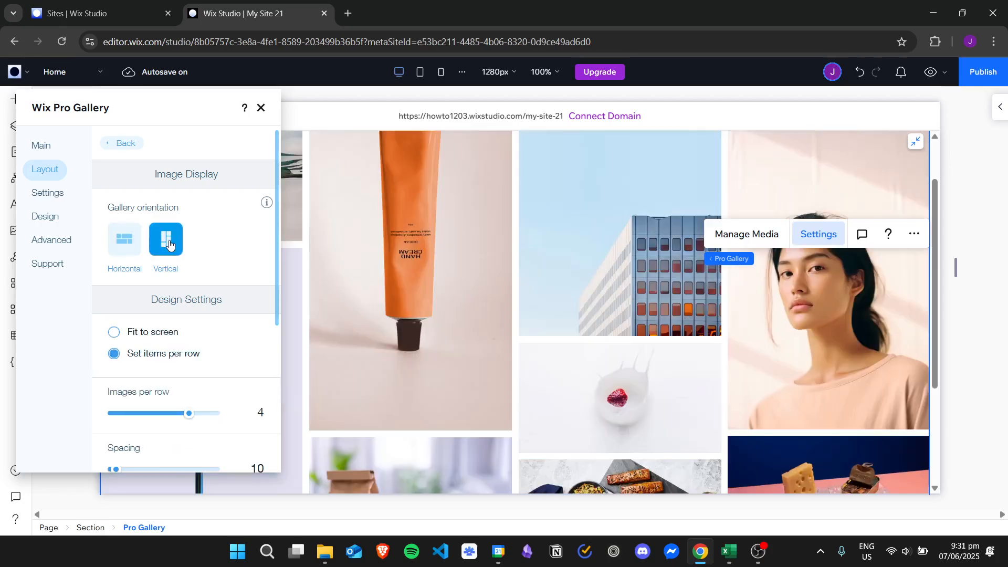
scroll(275, 257, down, 2)
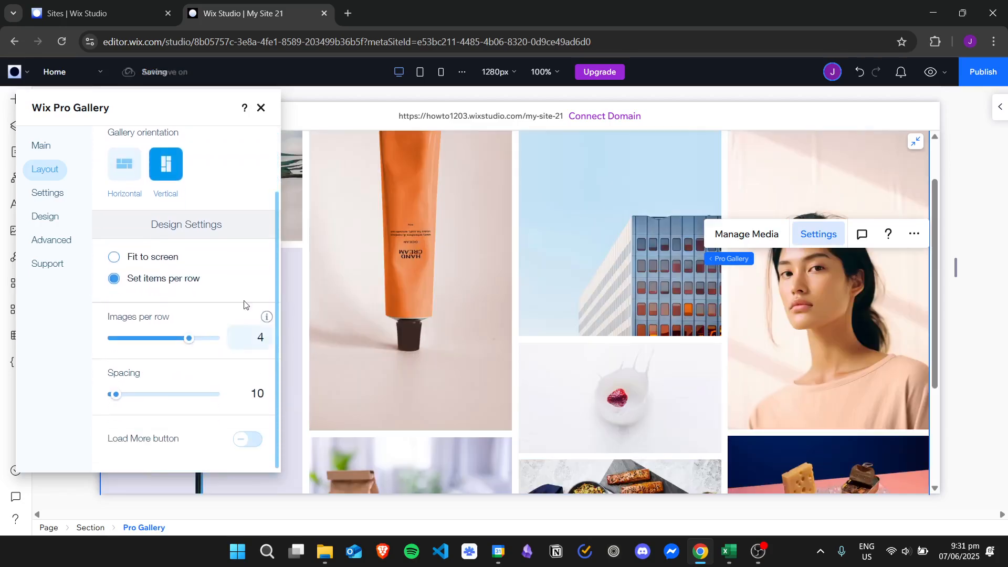
click(152, 257)
click(180, 278)
drag(192, 343, 165, 342)
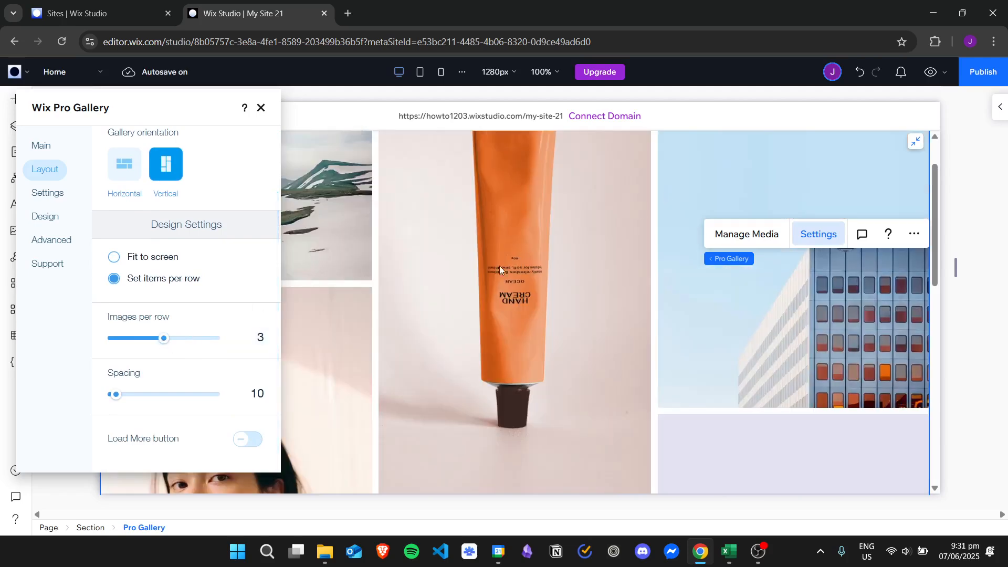
scroll(279, 263, up, 2)
scroll(283, 305, down, 2)
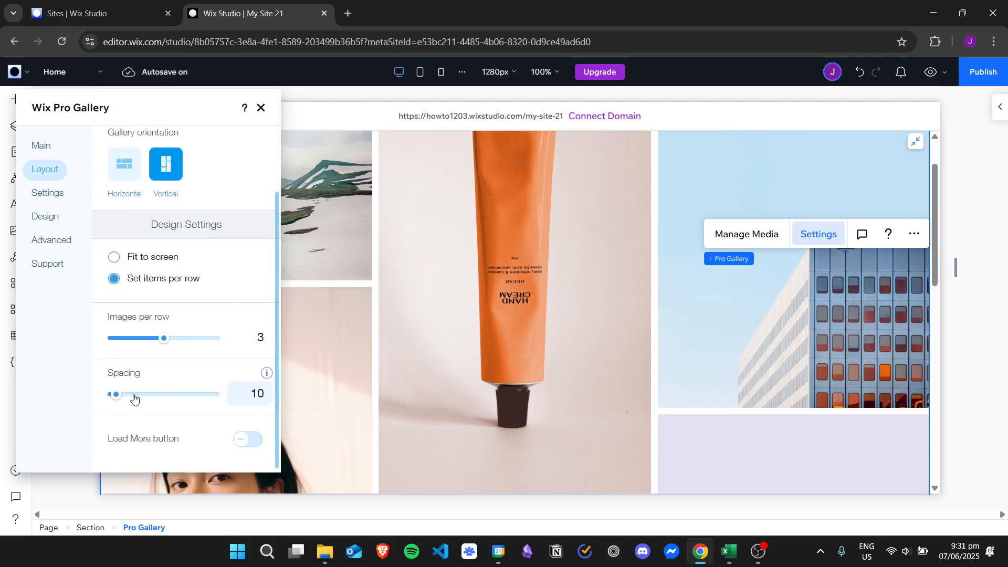
Step: Try a spacing of 161 between the gallery images, set it to 17 instead, and return to the layout choices
drag(119, 398, 168, 396)
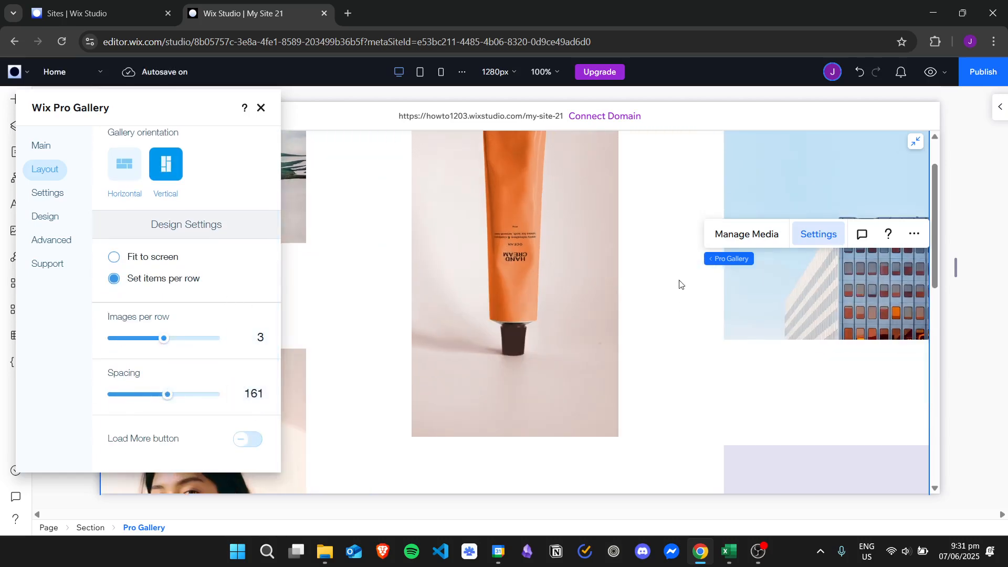
drag(164, 400, 119, 398)
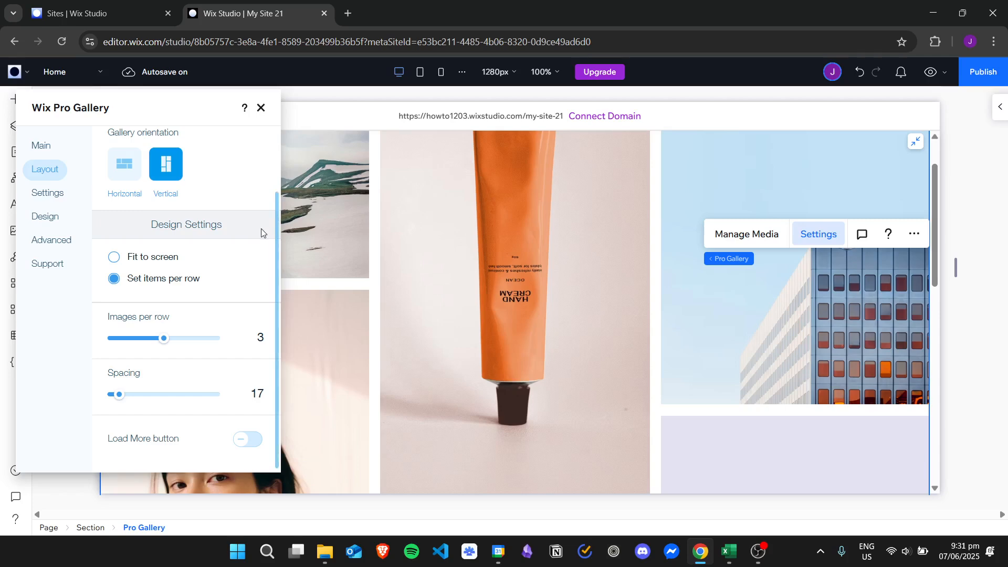
drag(276, 228, 275, 171)
click(121, 145)
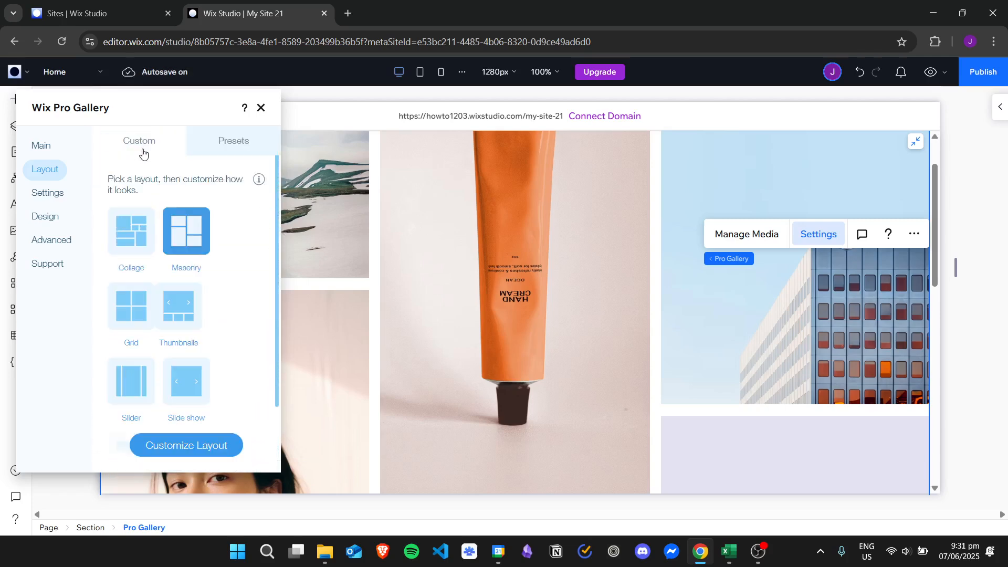
Step: In the gallery's overlay design options, choose Partial Overlay and set its size to 30 percent
click(49, 194)
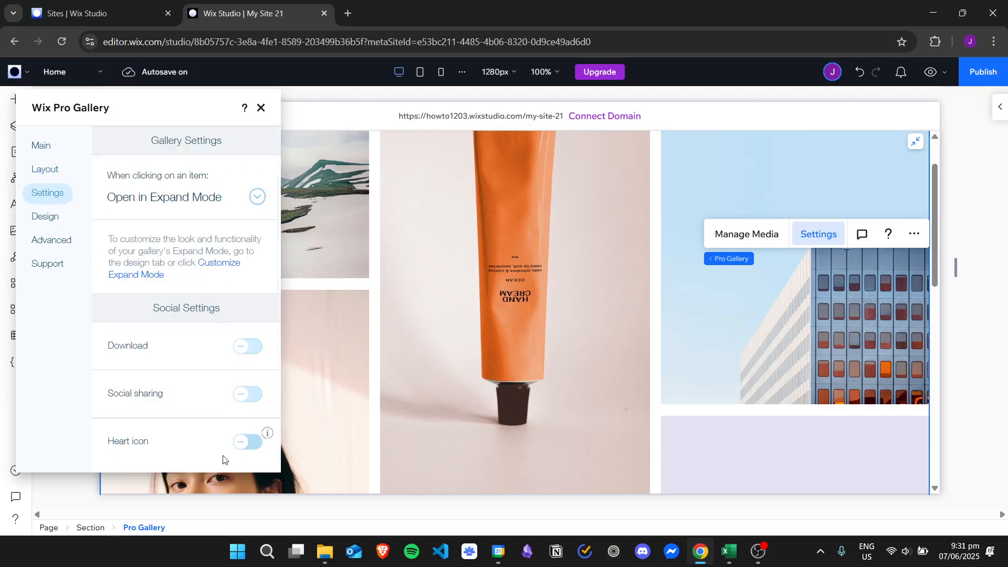
click(46, 217)
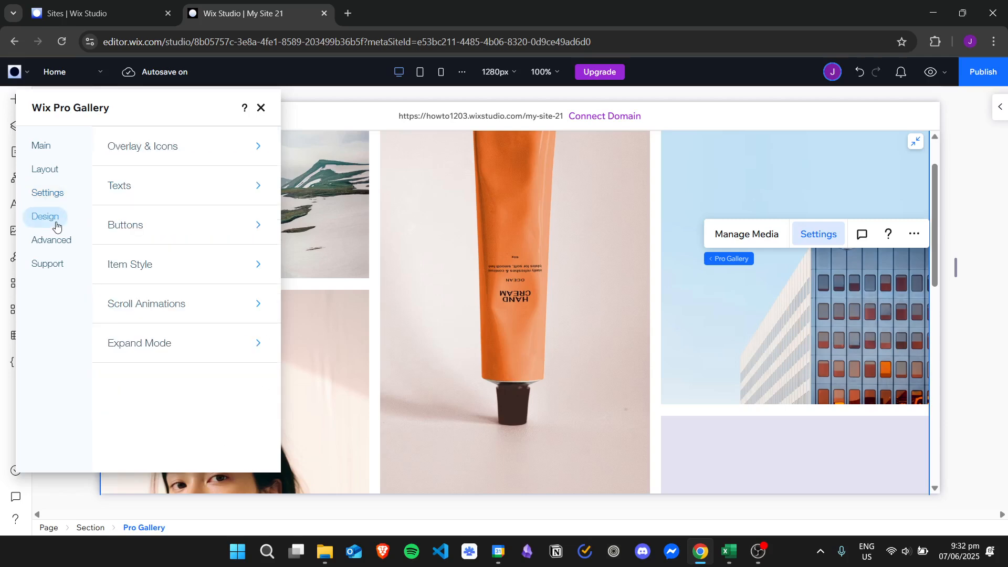
click(184, 156)
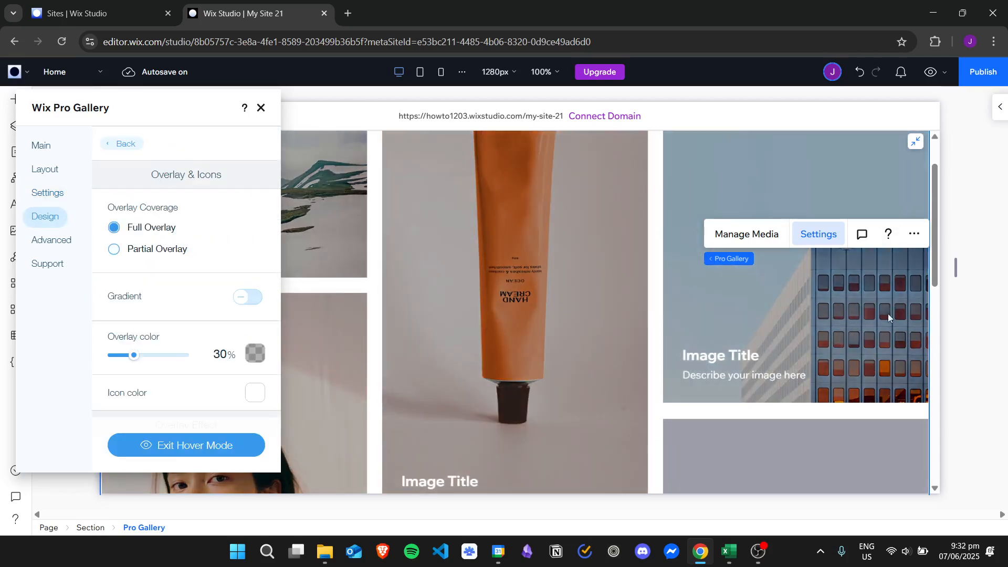
click(169, 252)
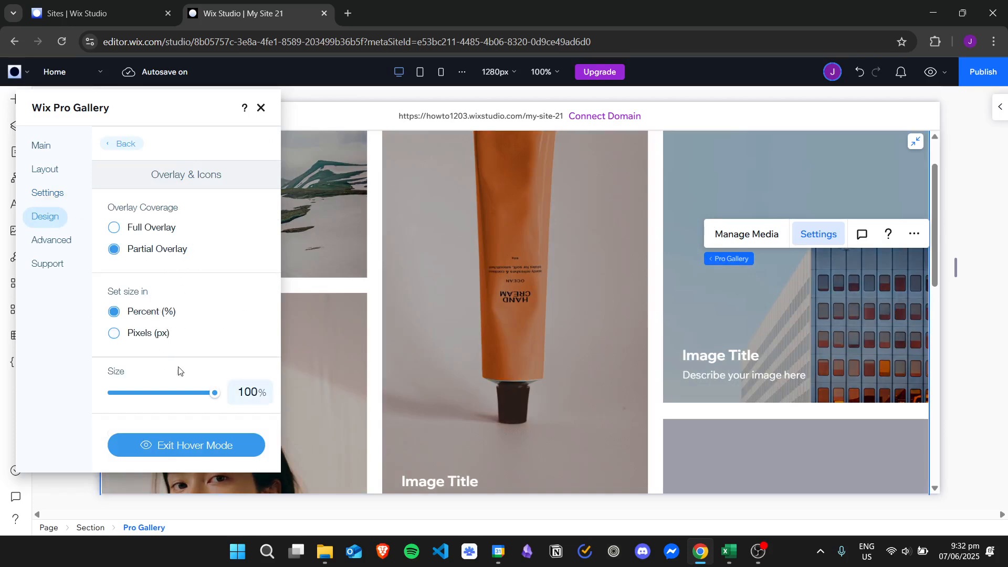
drag(206, 398, 158, 394)
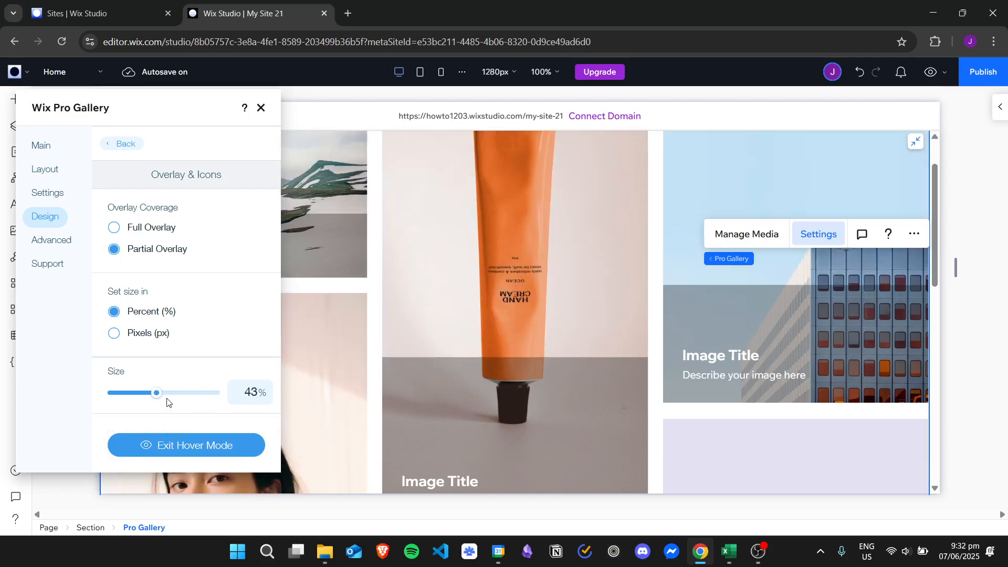
drag(173, 399, 144, 394)
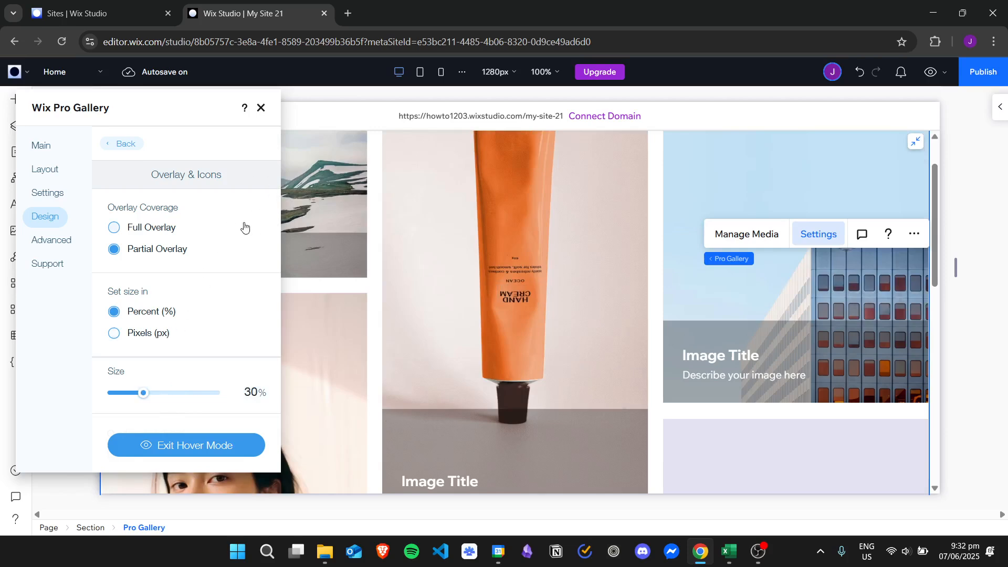
Step: Try the Above, Underneath and Left info positions for the gallery texts, and switch back to On image
click(126, 145)
click(241, 184)
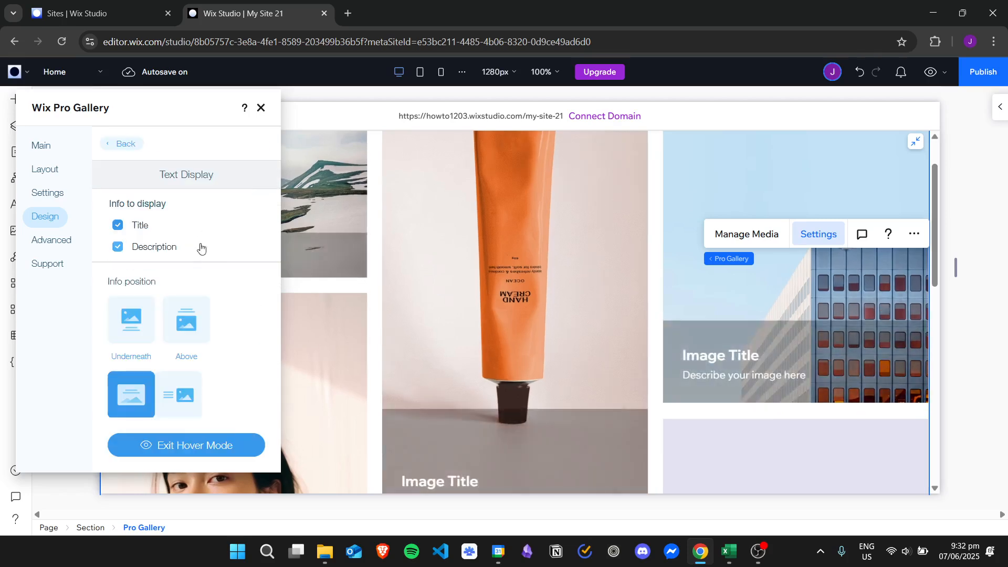
click(189, 331)
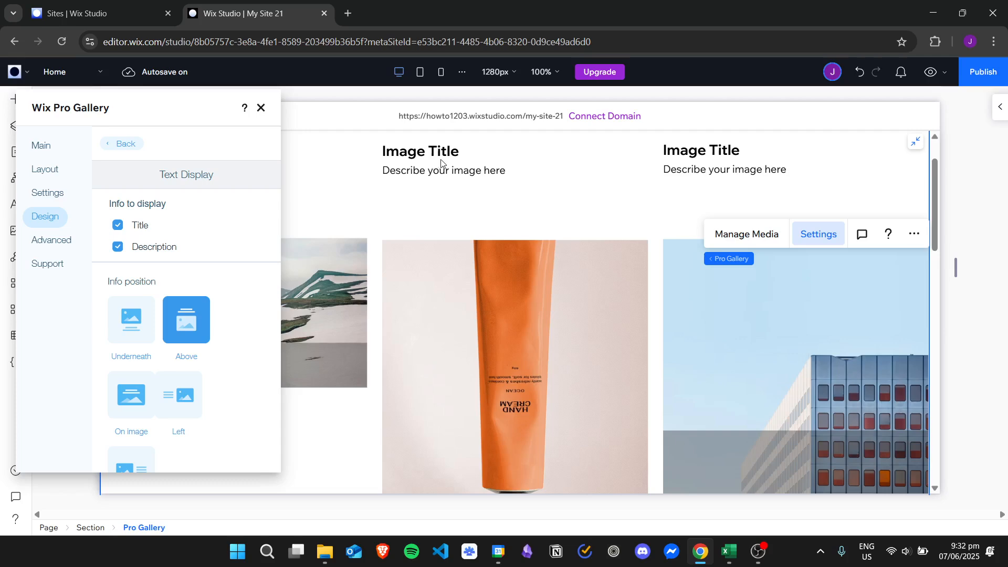
click(140, 325)
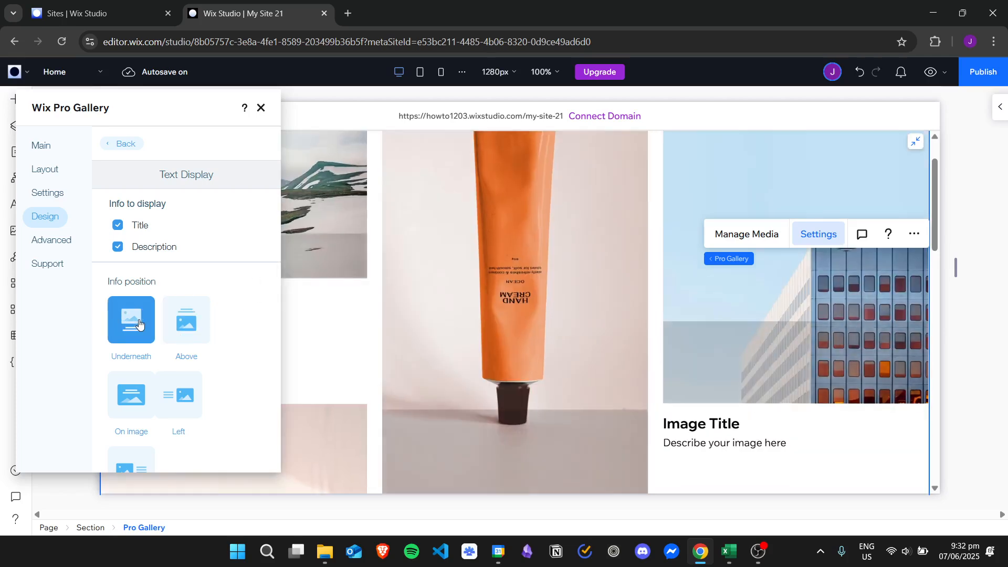
click(132, 398)
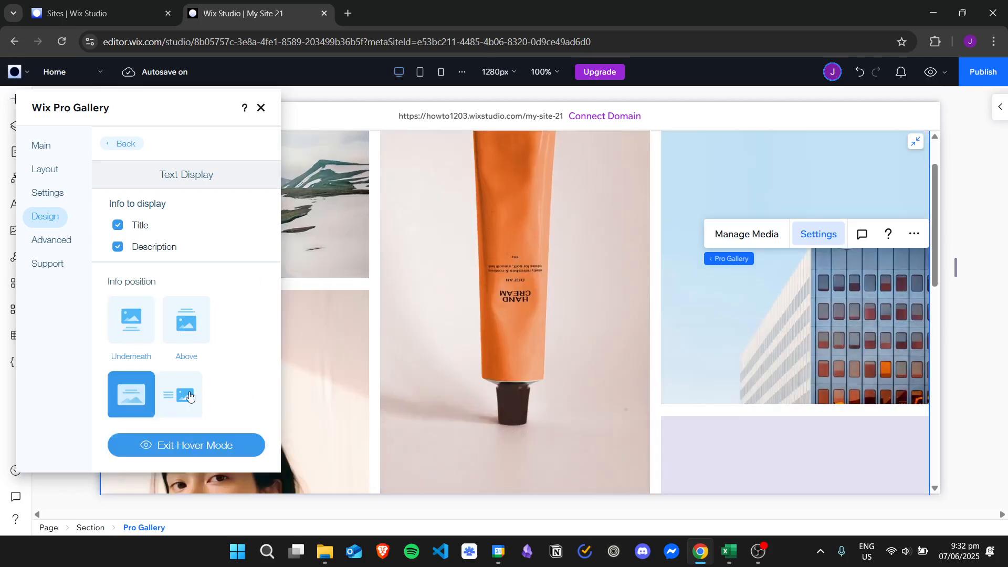
click(180, 397)
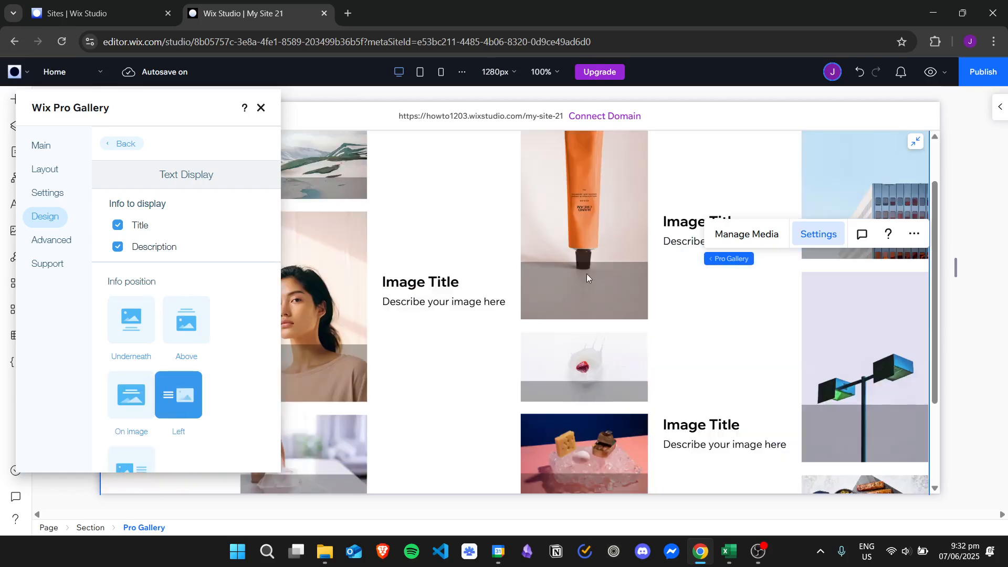
click(151, 388)
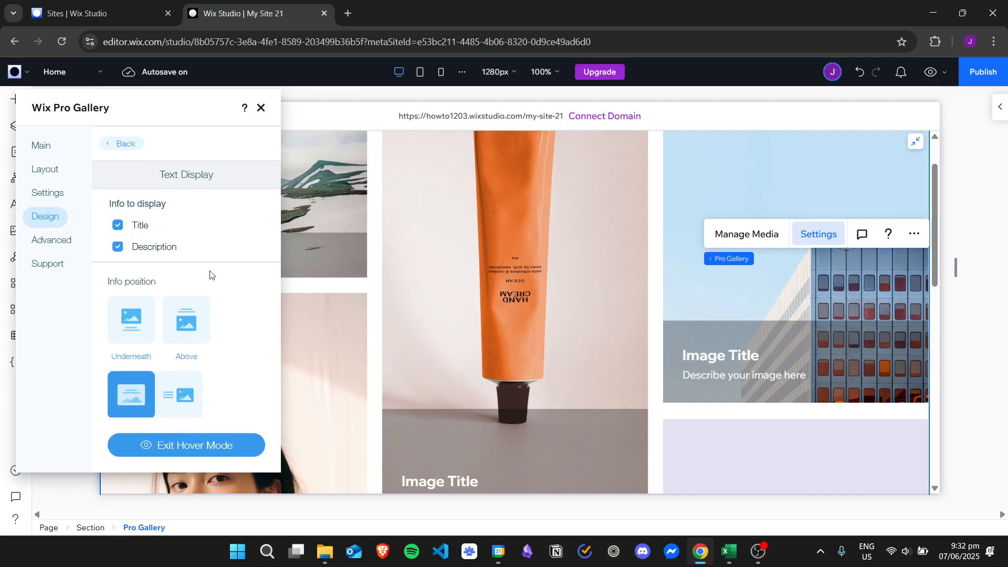
Step: Review the gallery's text display options and its custom button option in the design settings
click(125, 145)
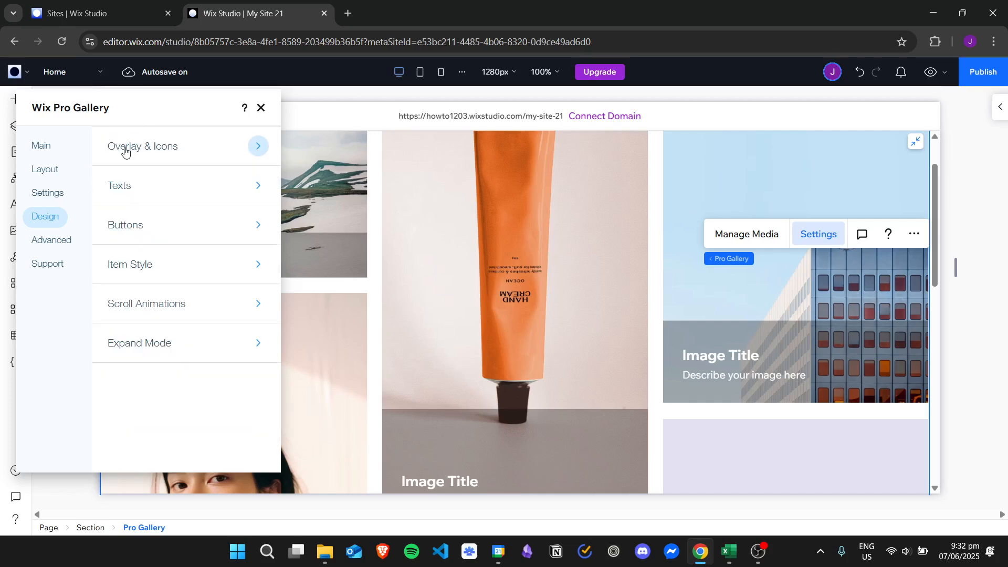
click(237, 186)
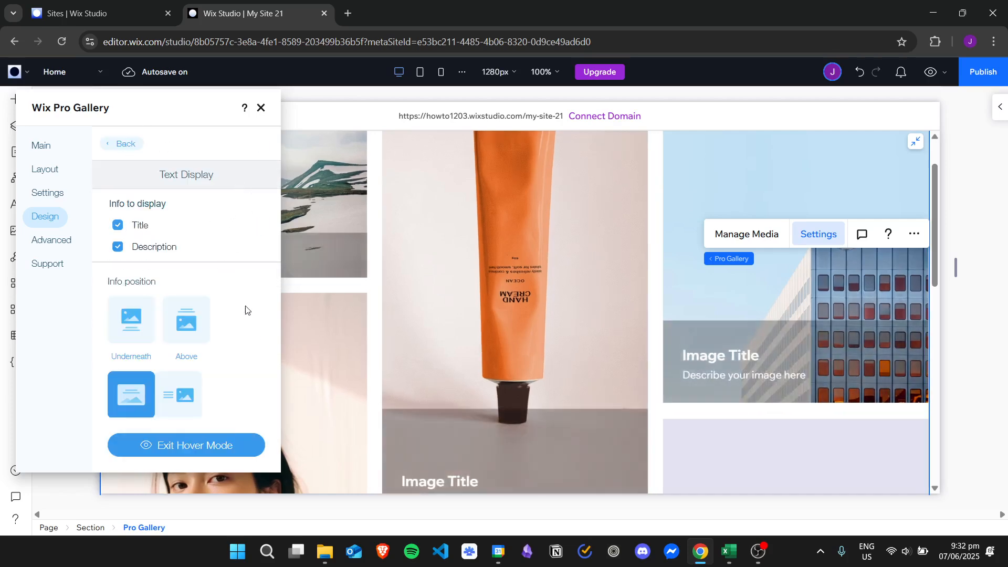
click(129, 145)
click(179, 217)
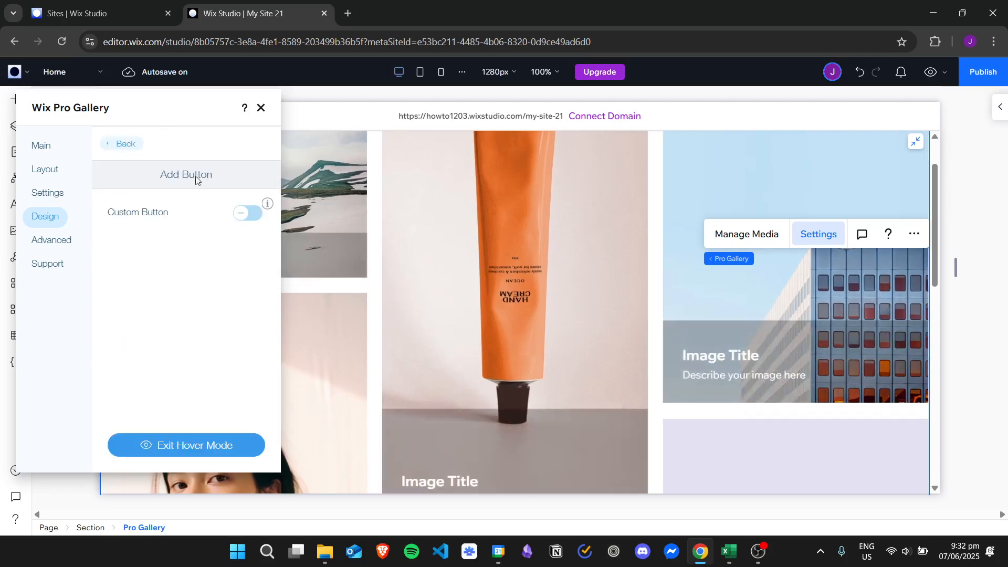
Step: In the gallery's item style, set the border width to 16 px and the corner radius to 29 px
click(126, 145)
click(208, 270)
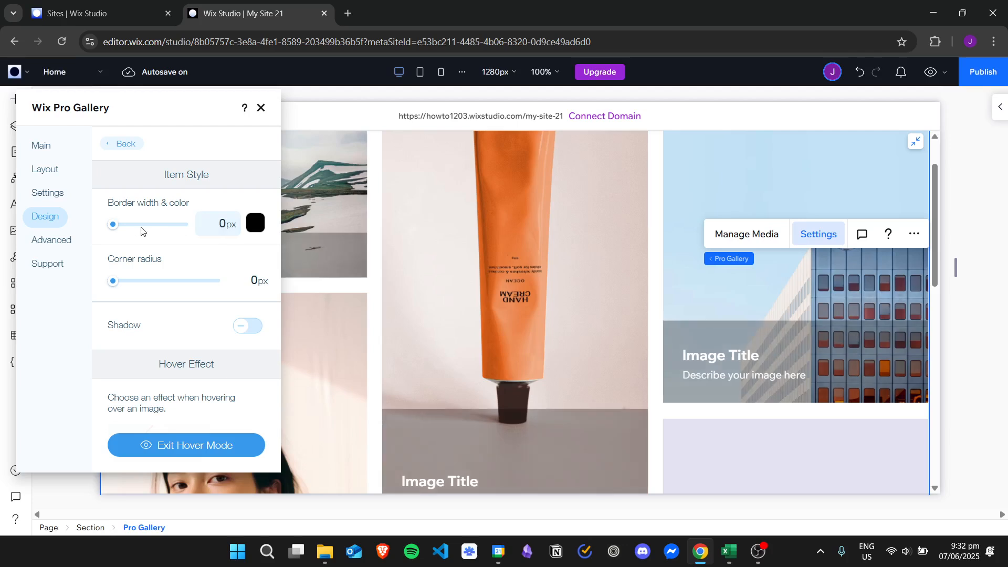
drag(145, 229, 170, 229)
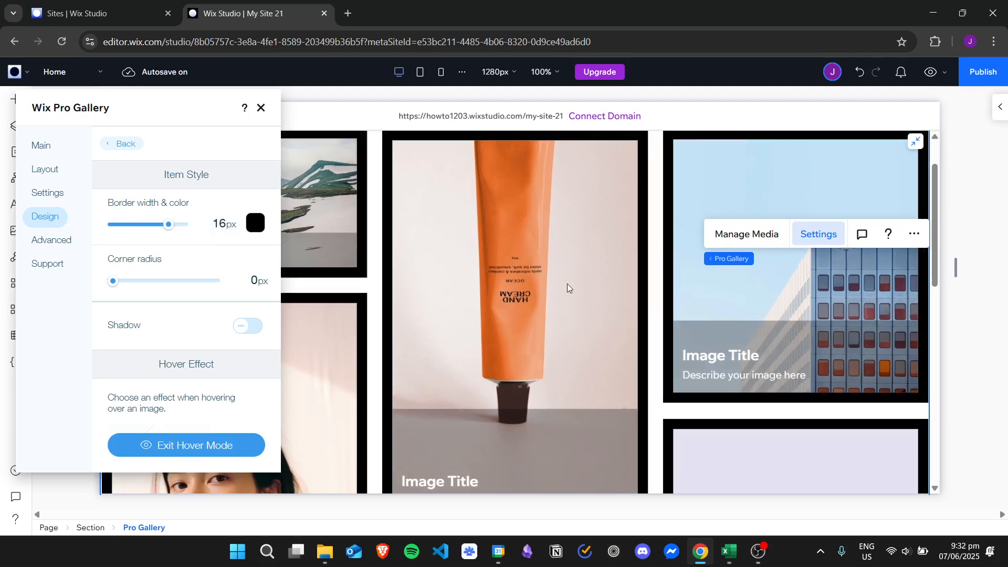
drag(114, 285, 153, 283)
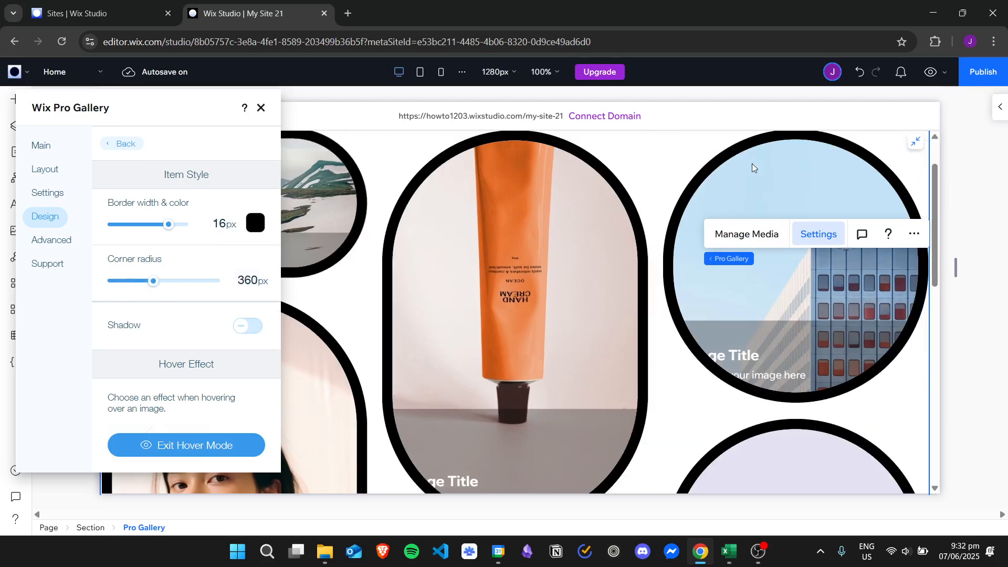
drag(153, 282, 116, 284)
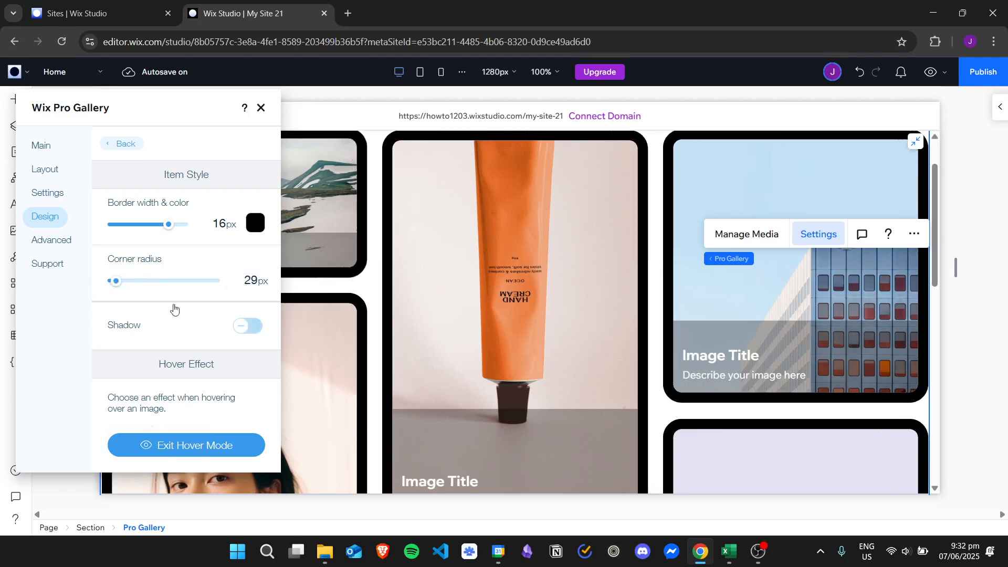
Step: Look through the Advanced, Support, Design, Settings, Layout and Main sections of the gallery settings and close them
click(62, 240)
click(60, 266)
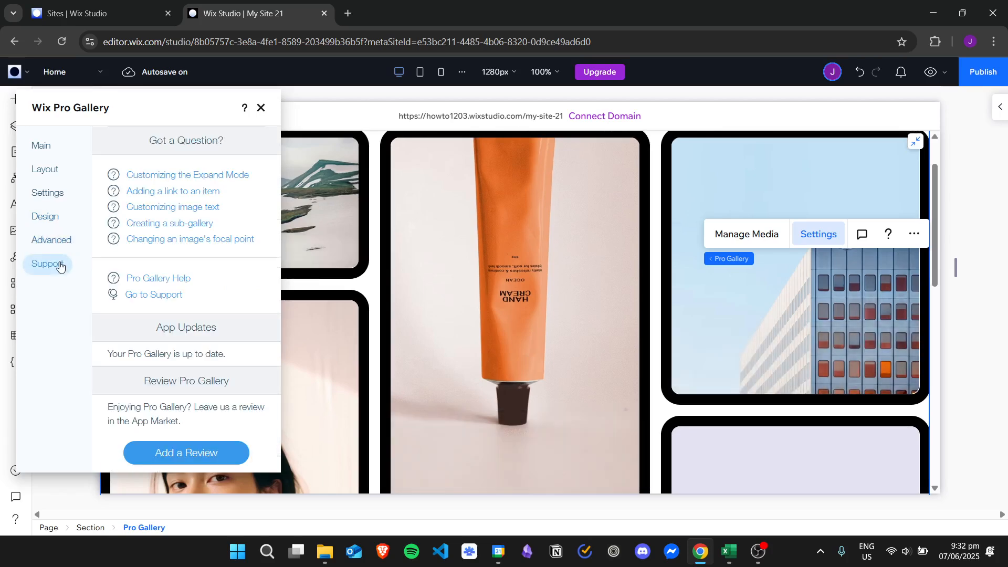
click(53, 241)
click(47, 217)
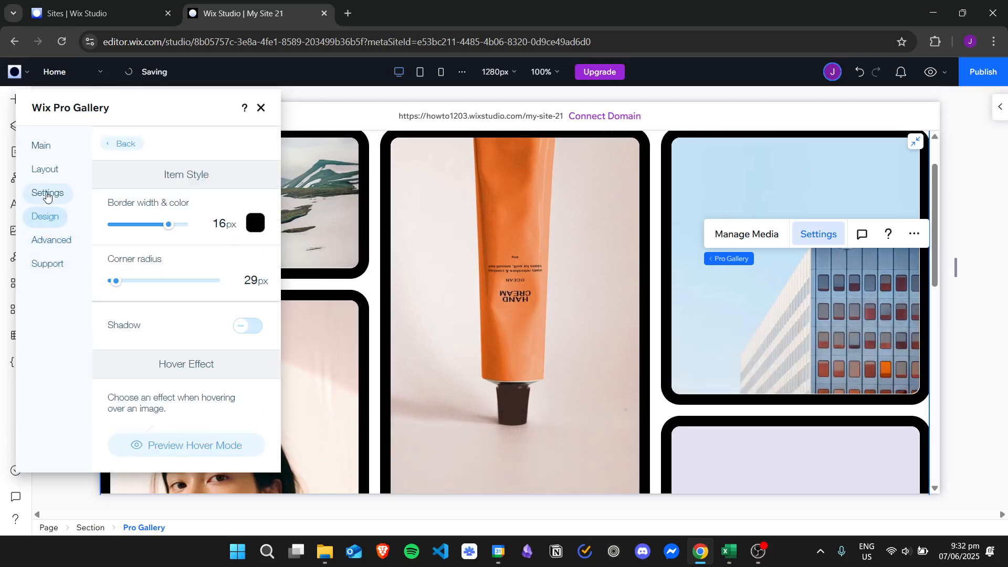
click(46, 194)
click(49, 169)
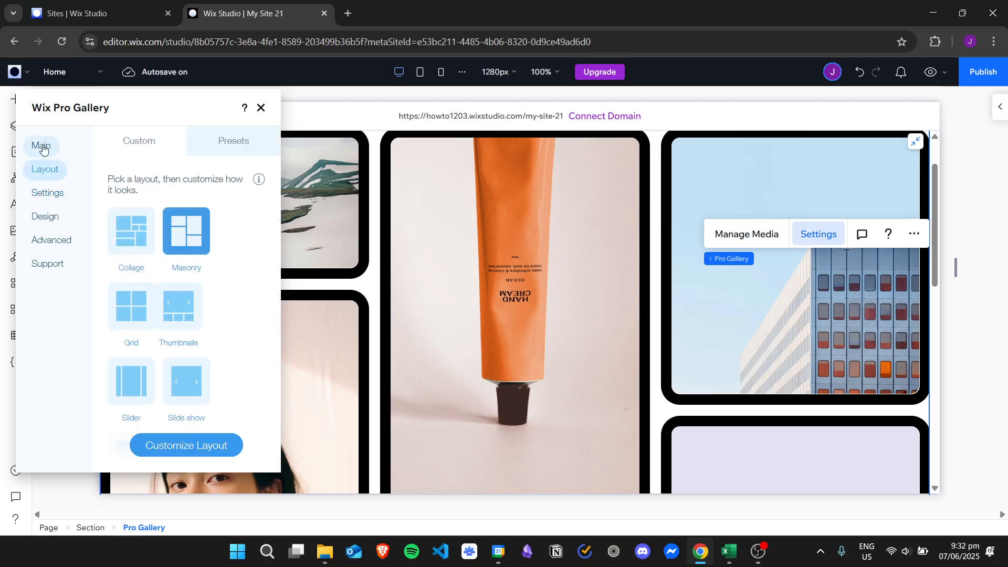
click(43, 148)
click(261, 108)
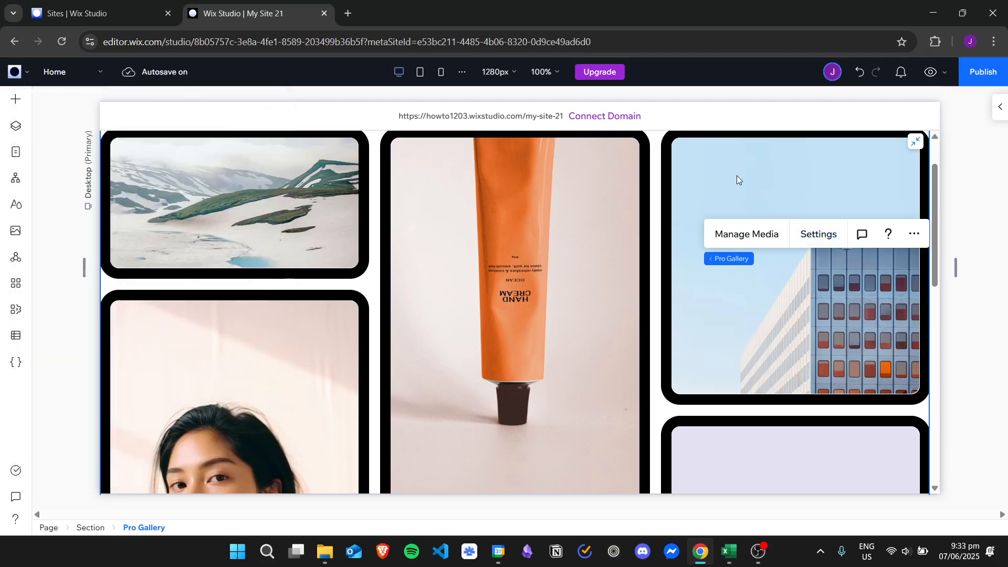
Step: Preview the site to check the gallery and its hover overlay, return to editing, and dismiss the publish prompt
drag(938, 174, 933, 86)
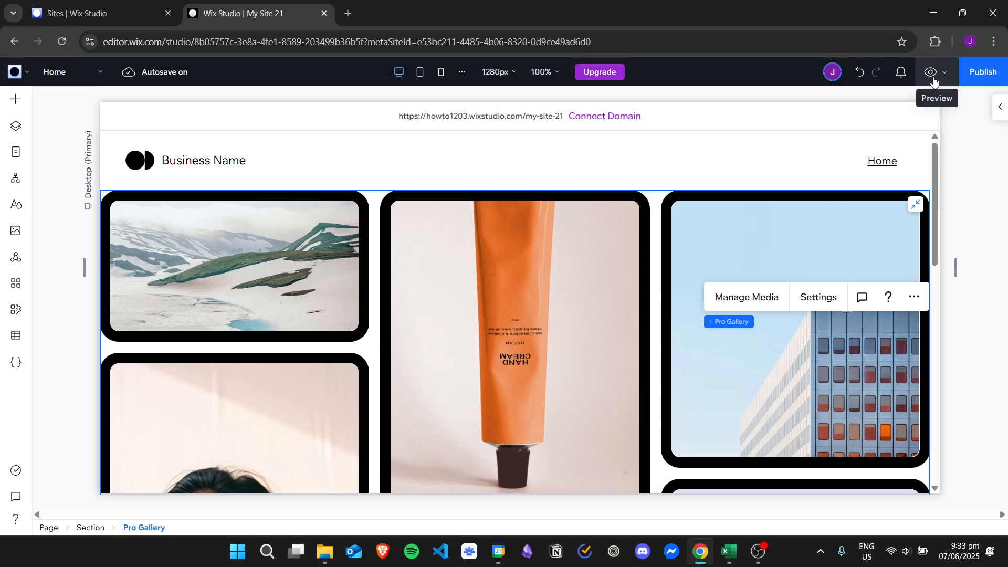
click(932, 72)
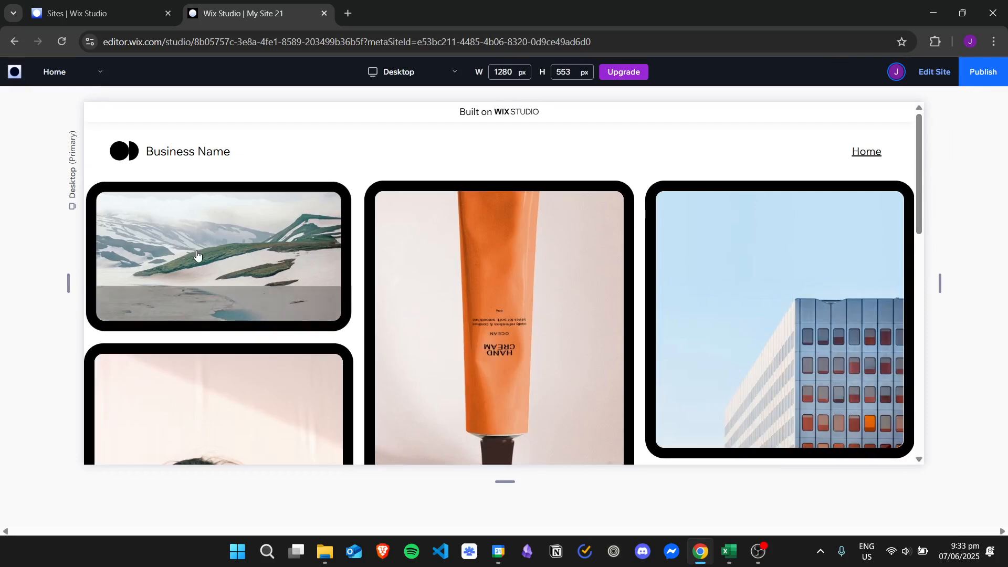
drag(928, 148, 846, 263)
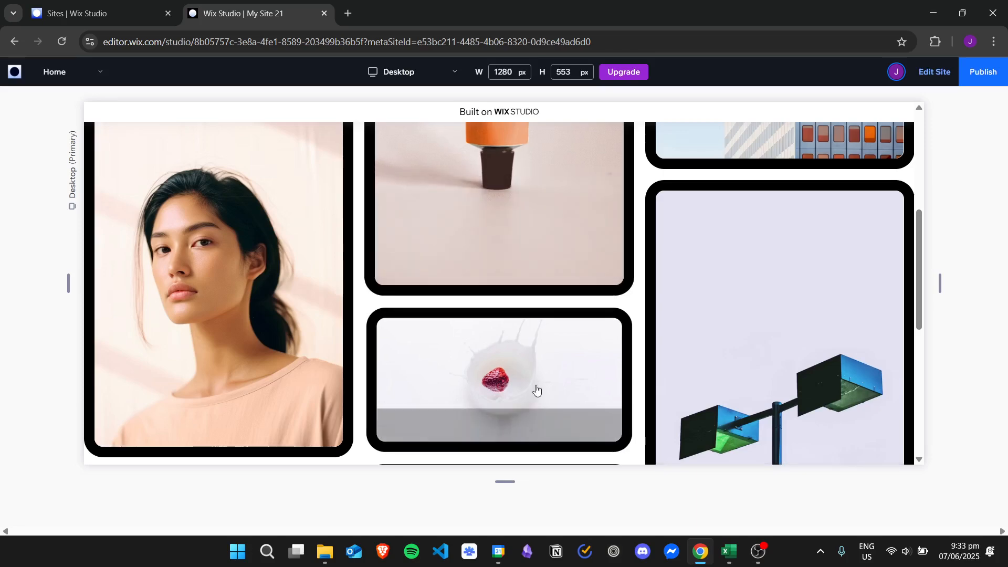
drag(922, 281, 928, 128)
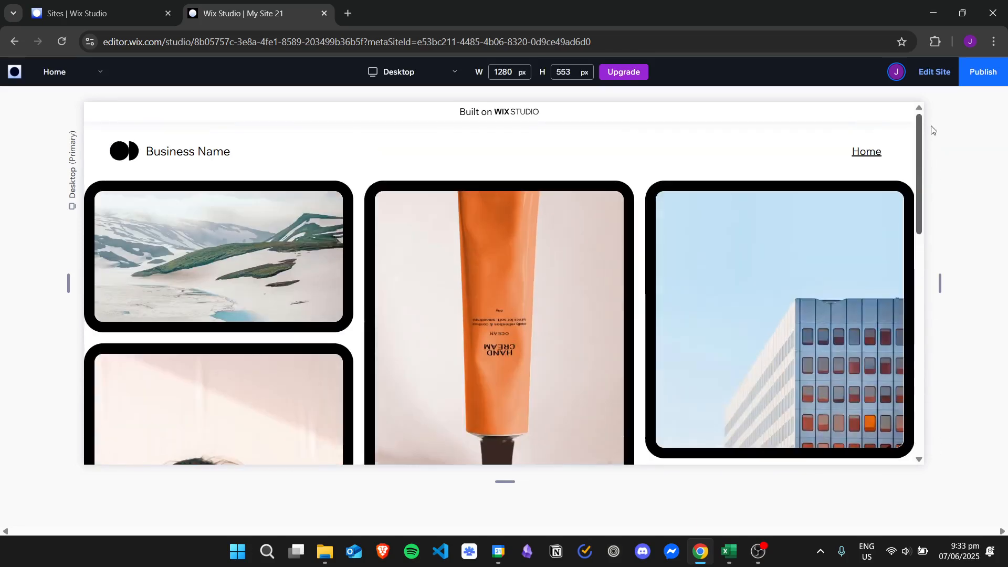
click(924, 73)
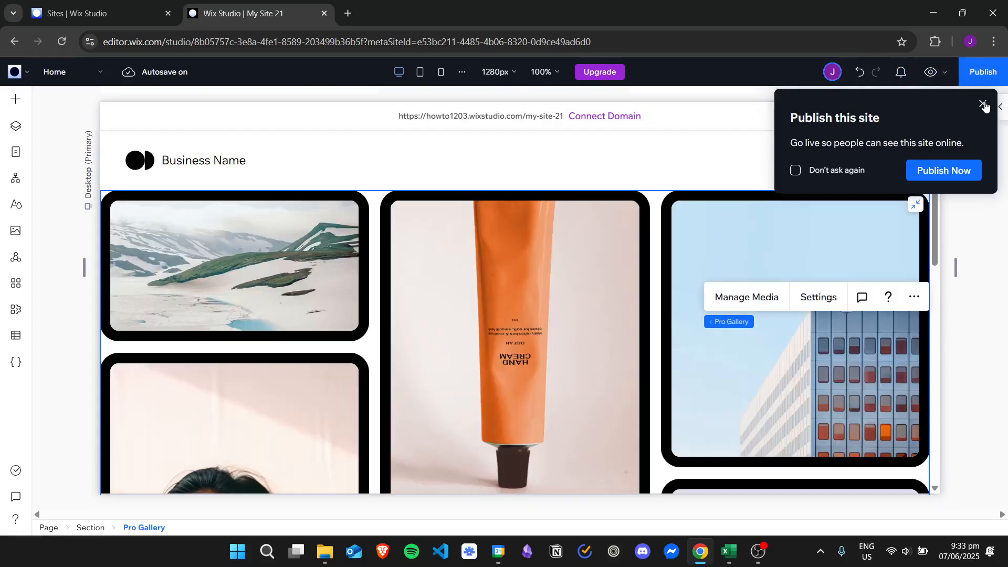
click(984, 105)
scroll(961, 226, down, 3)
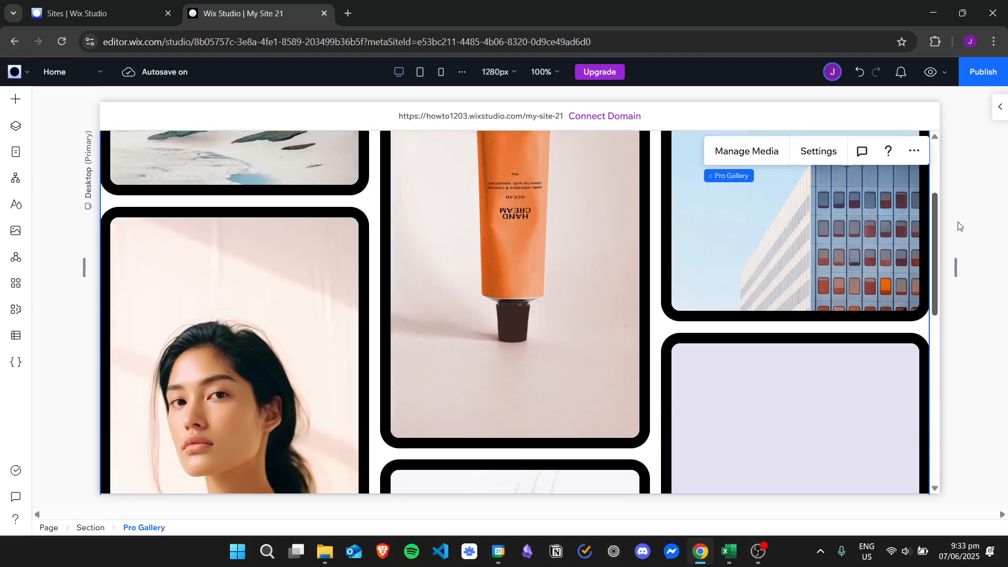
scroll(959, 226, down, 4)
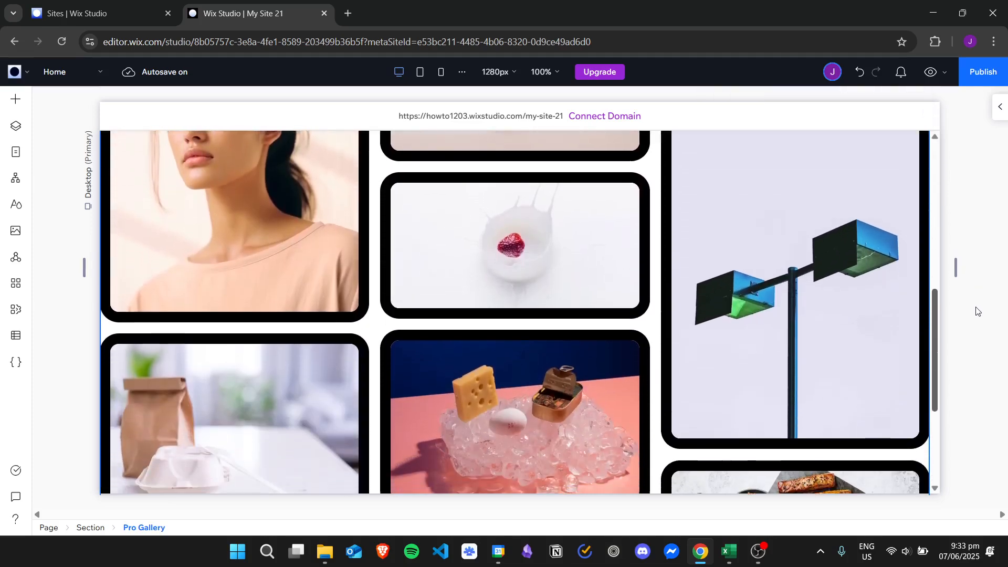
scroll(976, 311, down, 4)
scroll(982, 315, up, 10)
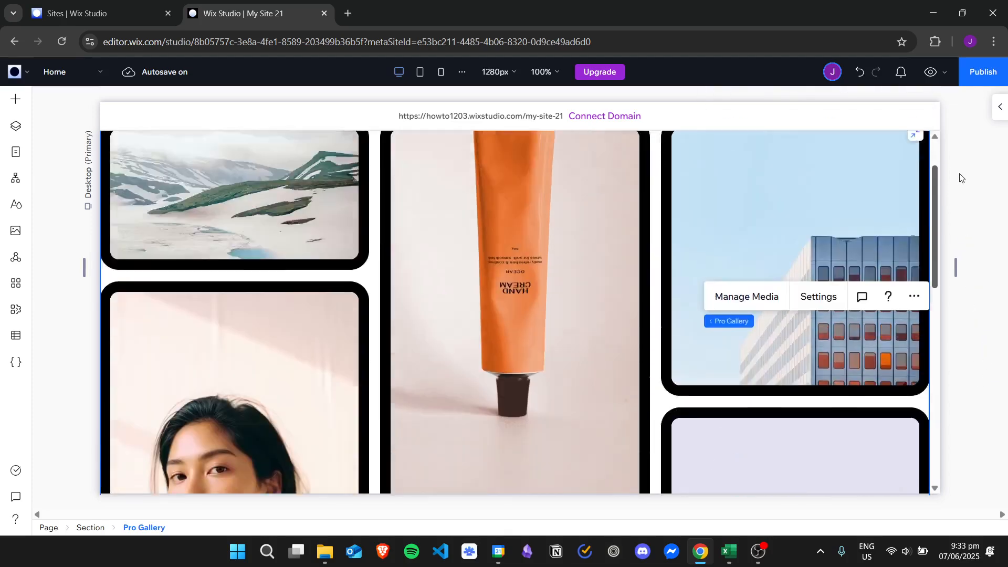